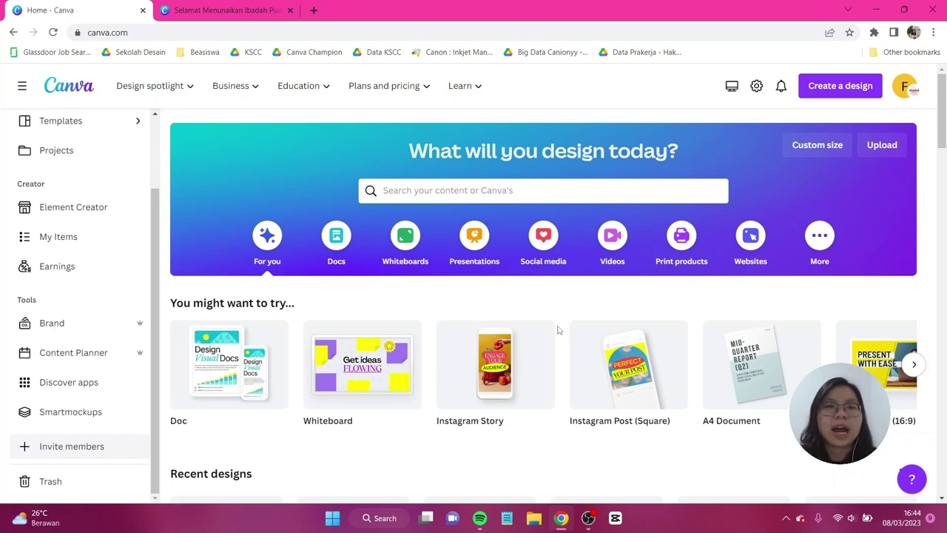
# - Create a blank Instagram Story design and fill its page background with dark navy #10264
pyautogui.click(521, 385)
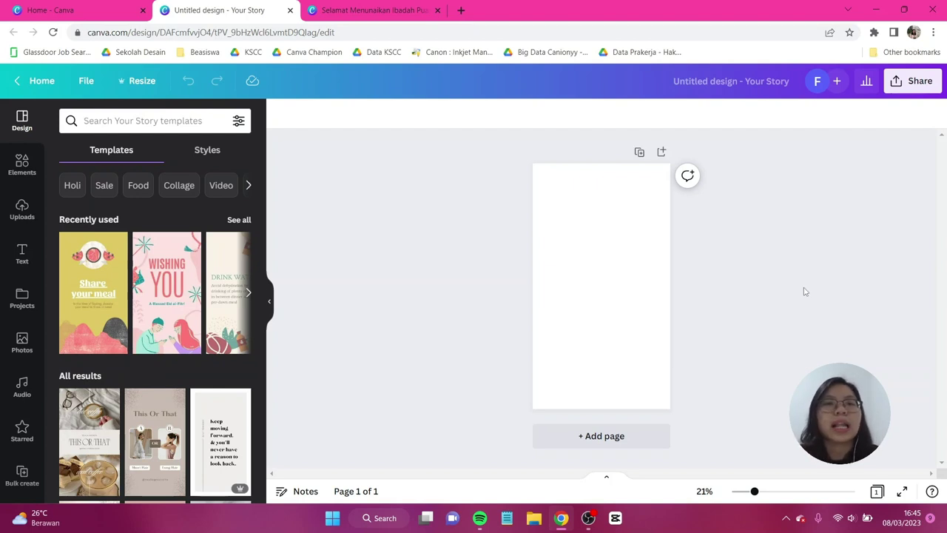
pyautogui.click(623, 250)
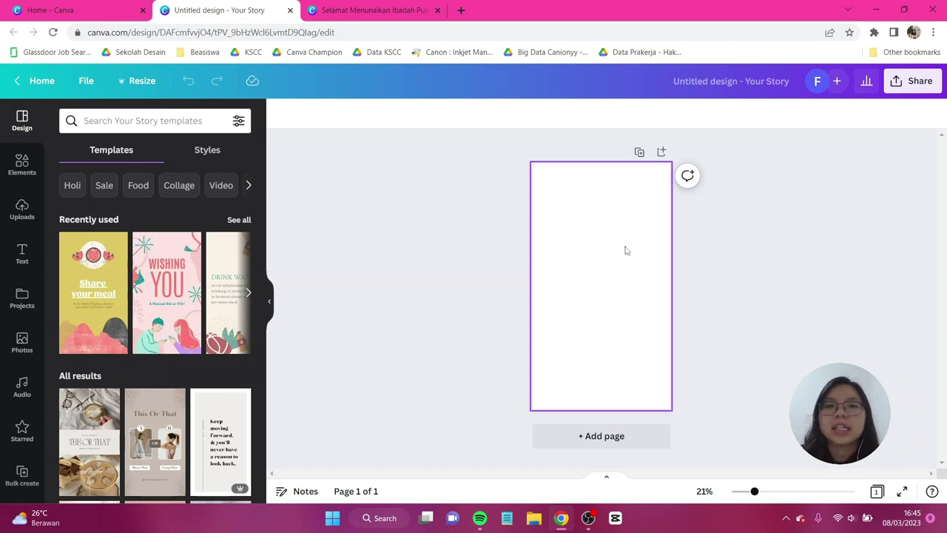
pyautogui.click(280, 114)
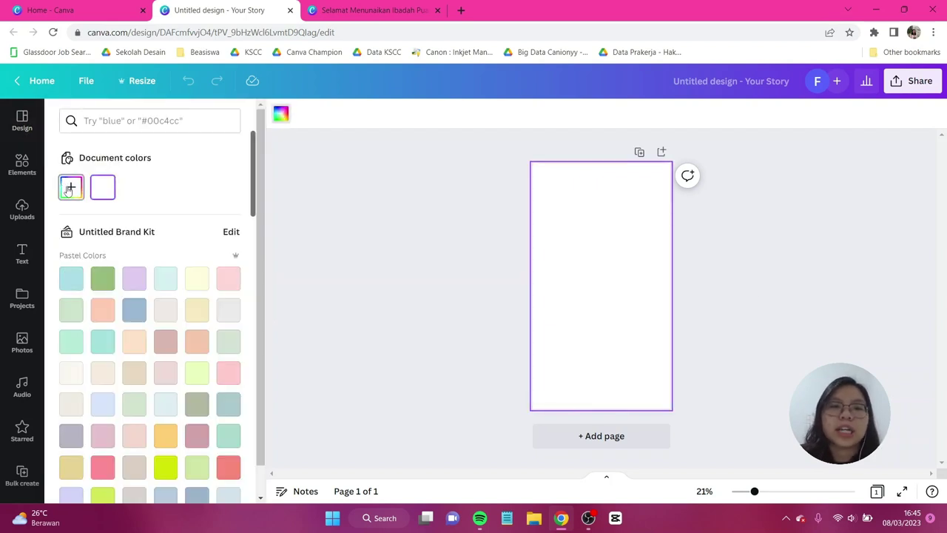
pyautogui.click(71, 186)
pyautogui.write('#1')
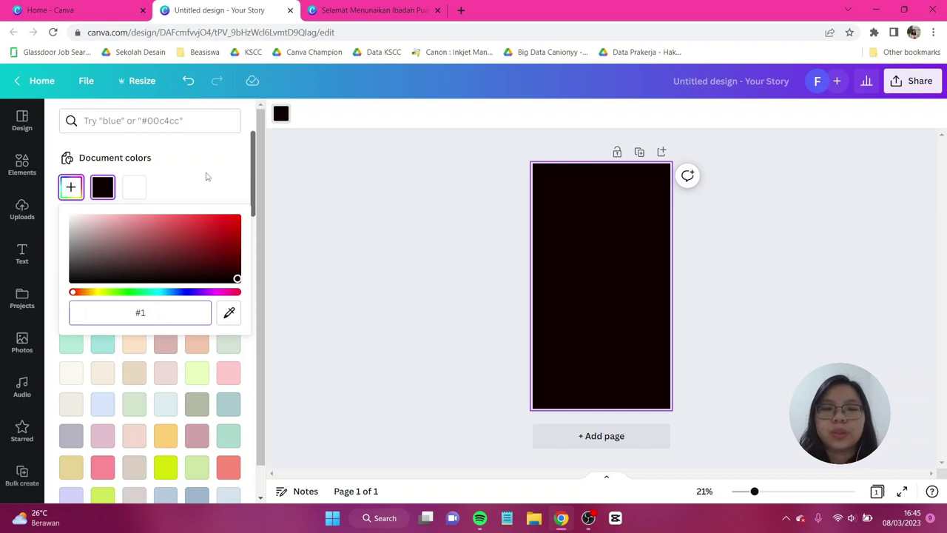
pyautogui.write('02')
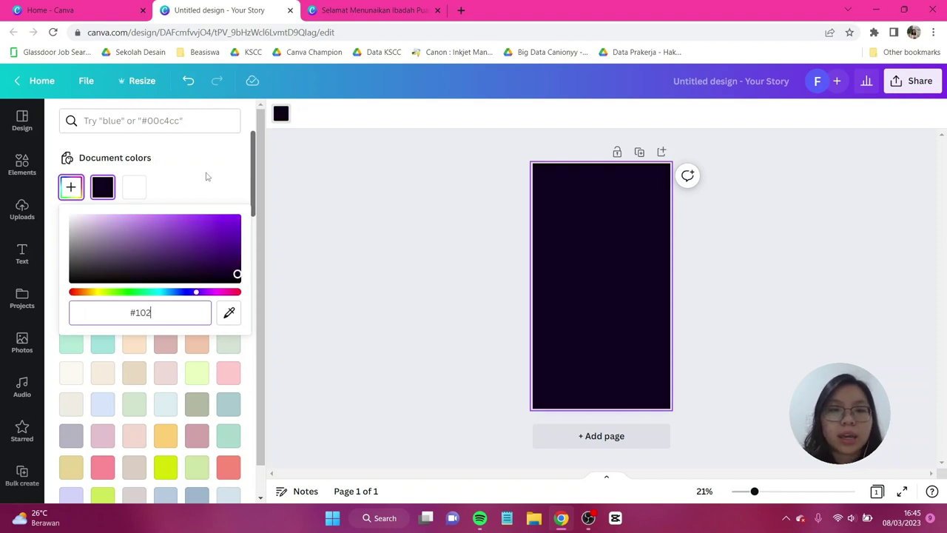
pyautogui.write('64')
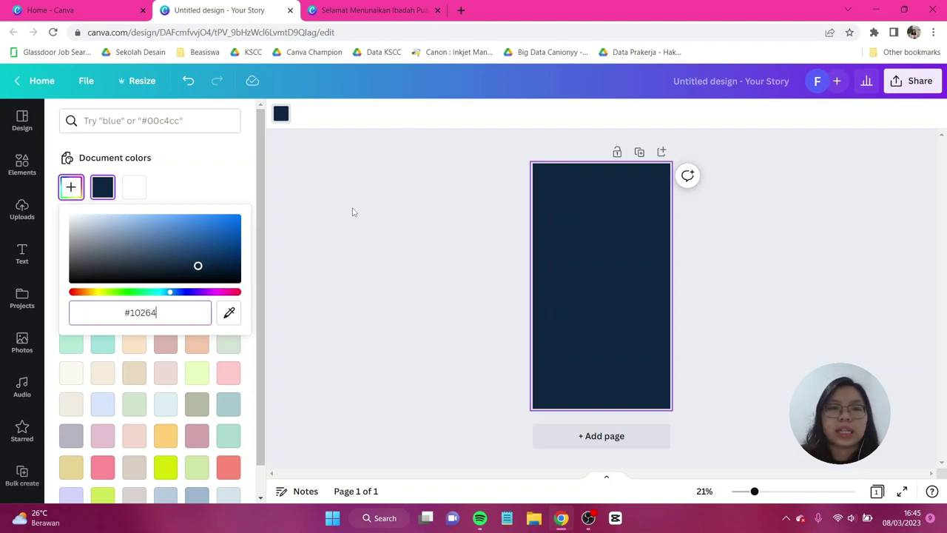
# - Search the graphics elements for "blue speckled pattern" and add the first speckle graphic to the page
pyautogui.click(22, 165)
pyautogui.click(140, 120)
pyautogui.write('blue speckled pattern')
pyautogui.press('Return')
pyautogui.click(110, 151)
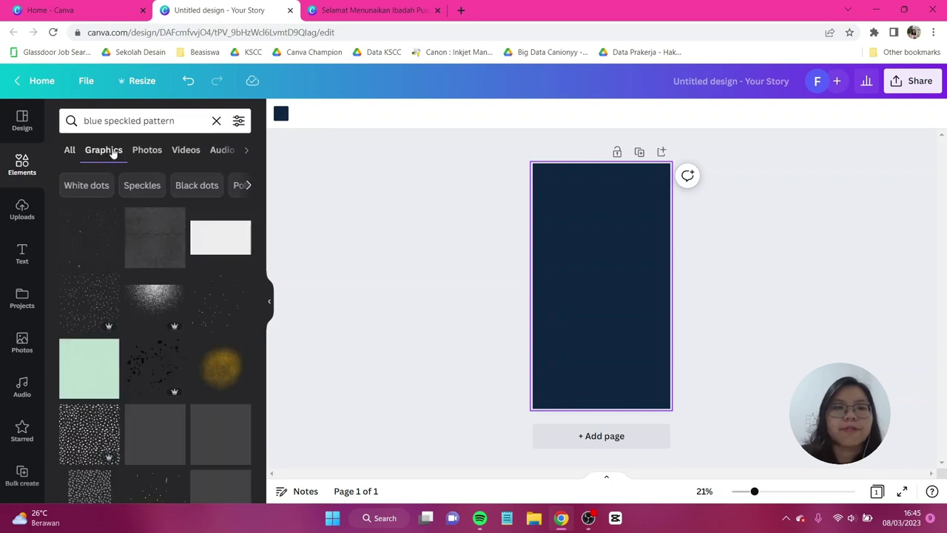
pyautogui.click(92, 250)
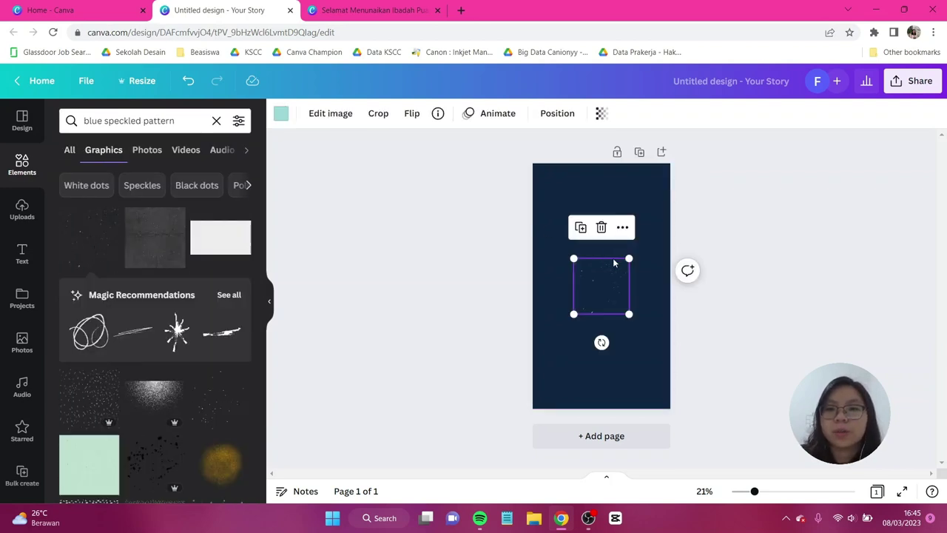
# - Enlarge the speckled pattern slightly beyond the page width and place it over the upper two thirds of the page
pyautogui.moveTo(629, 259); pyautogui.dragTo(590, 238)
pyautogui.moveTo(663, 285); pyautogui.dragTo(629, 282)
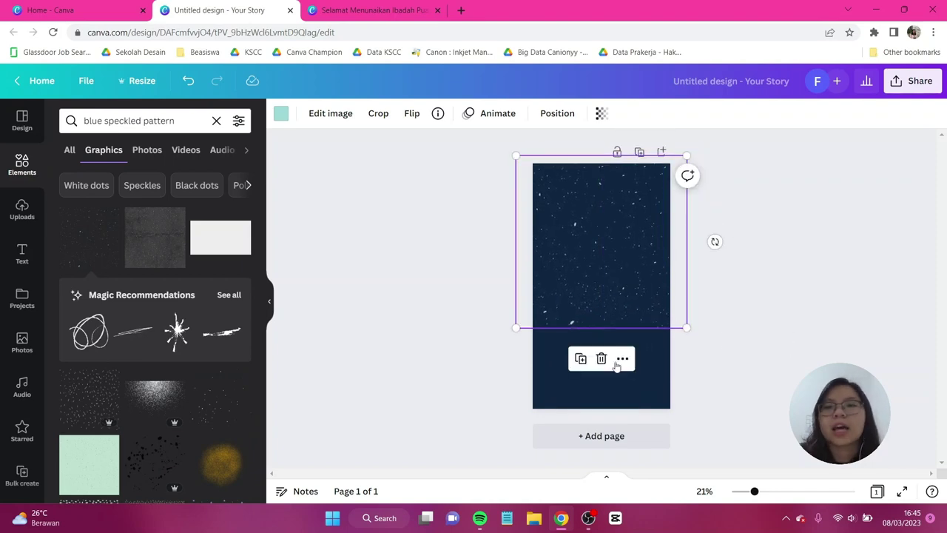
pyautogui.click(754, 340)
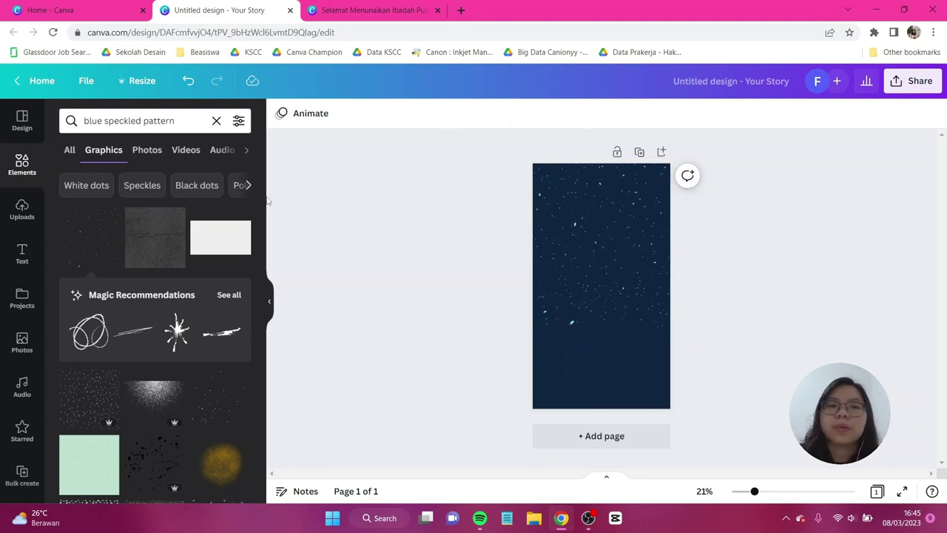
# - Search the graphics elements for "grainy gradient" and add the pink, white and blue crescent gradient to the page
pyautogui.click(23, 164)
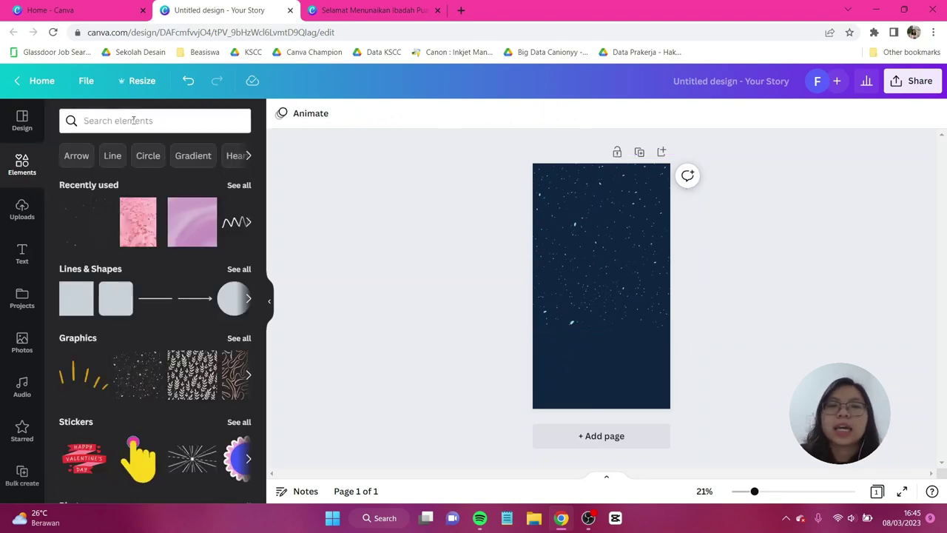
pyautogui.click(133, 121)
pyautogui.write('grad')
pyautogui.press('BackSpace')
pyautogui.write('iny gradient')
pyautogui.press('Return')
pyautogui.click(107, 150)
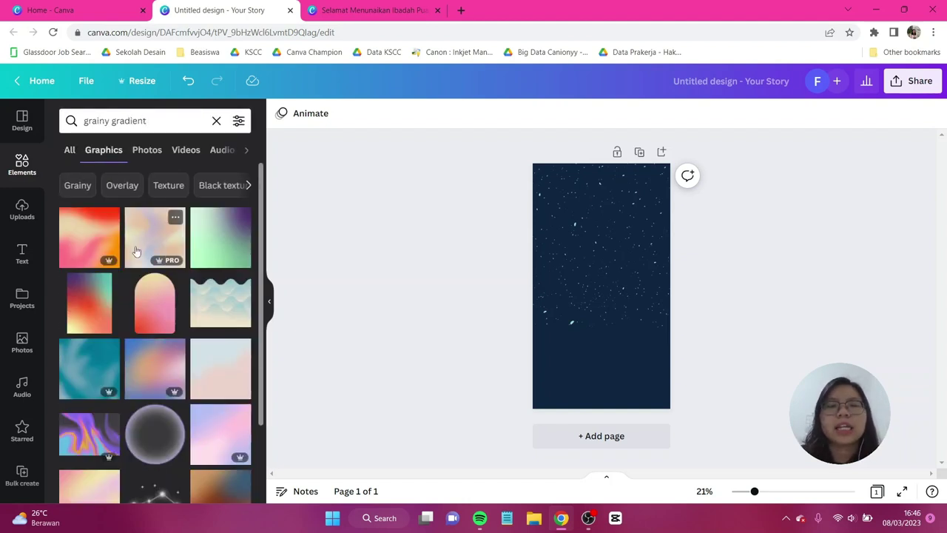
pyautogui.scroll(-4, 137, 252)
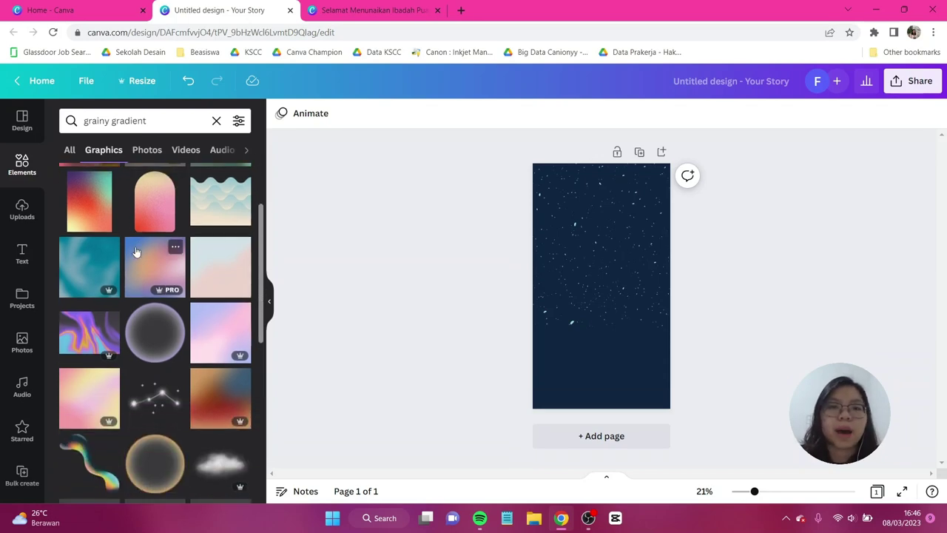
pyautogui.scroll(-1, 136, 252)
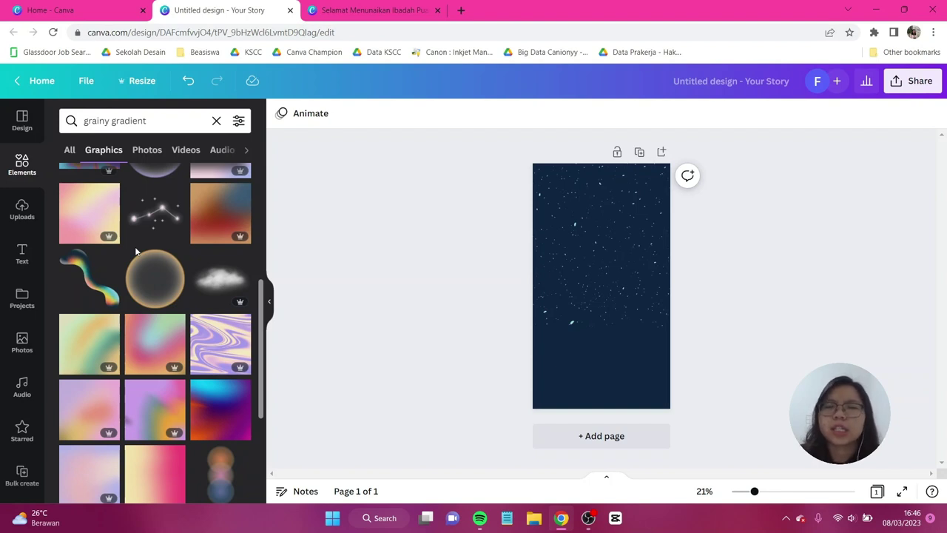
pyautogui.scroll(-3, 136, 253)
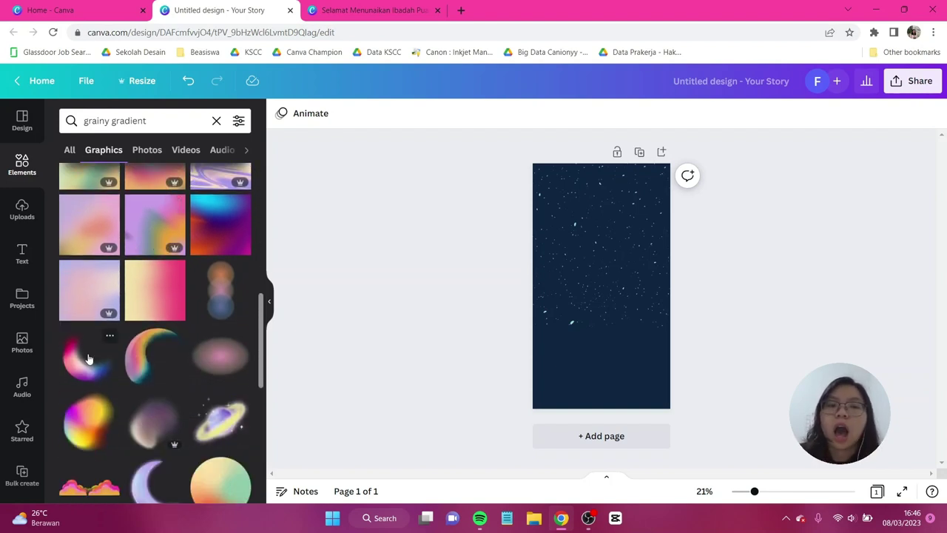
pyautogui.click(87, 358)
# - Enlarge the crescent gradient well past the page edges and rotate it counterclockwise so its glow fills the page bottom
pyautogui.moveTo(656, 343); pyautogui.dragTo(880, 490)
pyautogui.moveTo(765, 375); pyautogui.dragTo(698, 325)
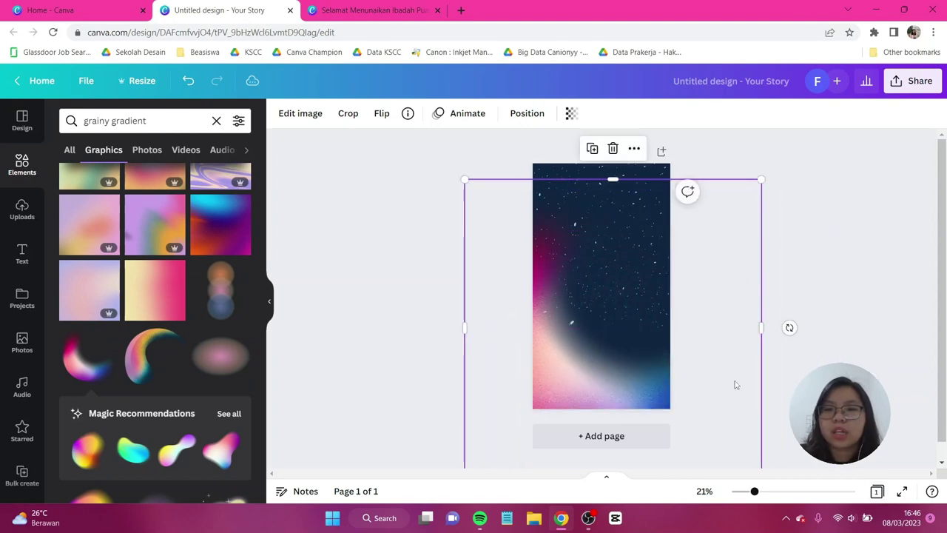
pyautogui.moveTo(789, 328); pyautogui.dragTo(809, 339)
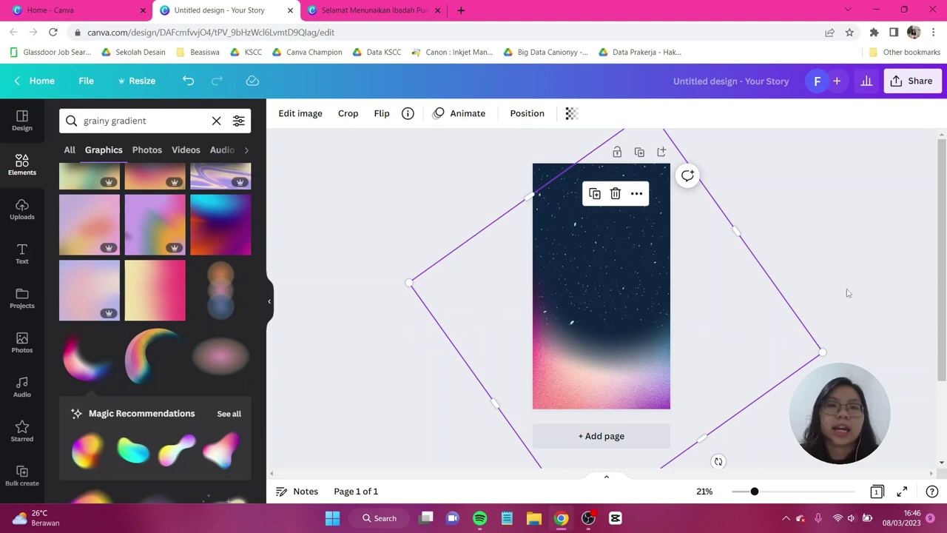
pyautogui.click(362, 223)
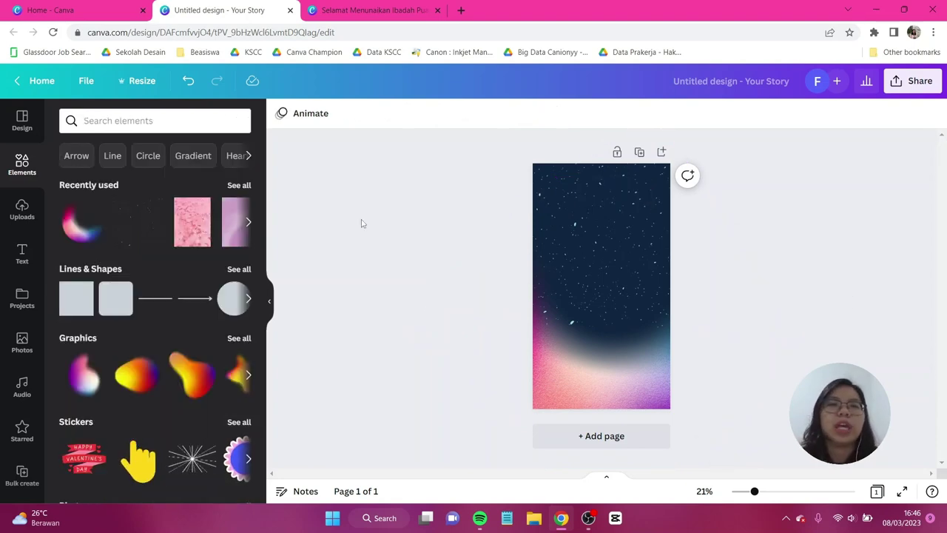
# - Search the graphics elements for "mosque" and add the blue mosque with the golden dome to the page
pyautogui.click(127, 115)
pyautogui.write('mosque')
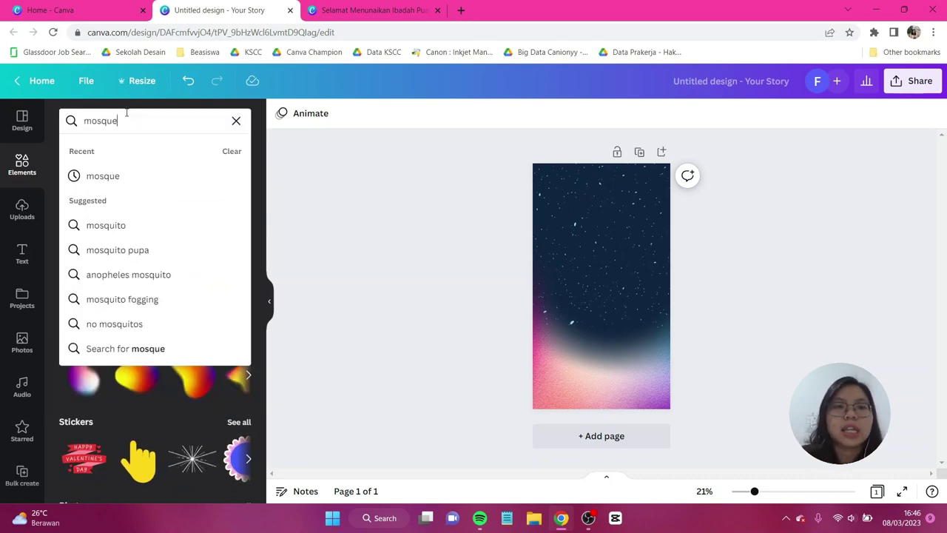
pyautogui.press('Return')
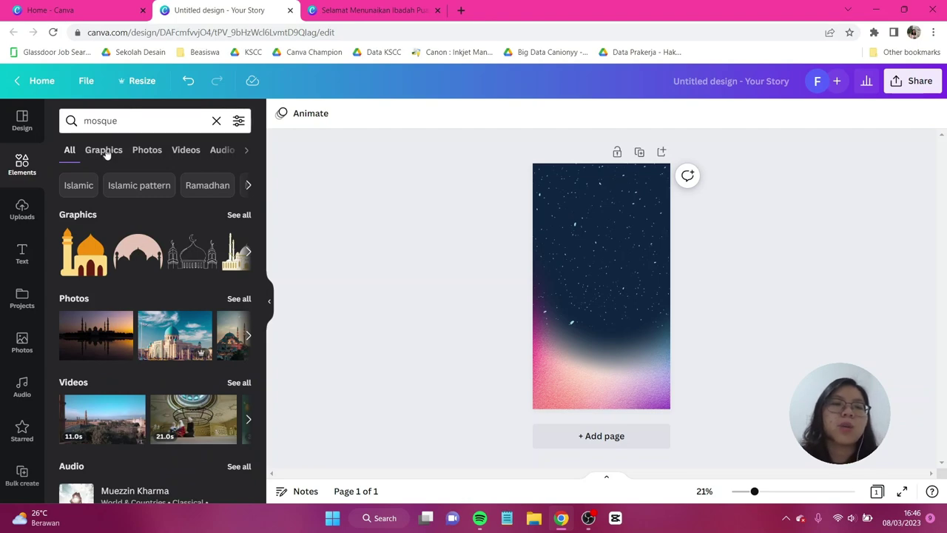
pyautogui.click(104, 156)
pyautogui.scroll(-5, 168, 244)
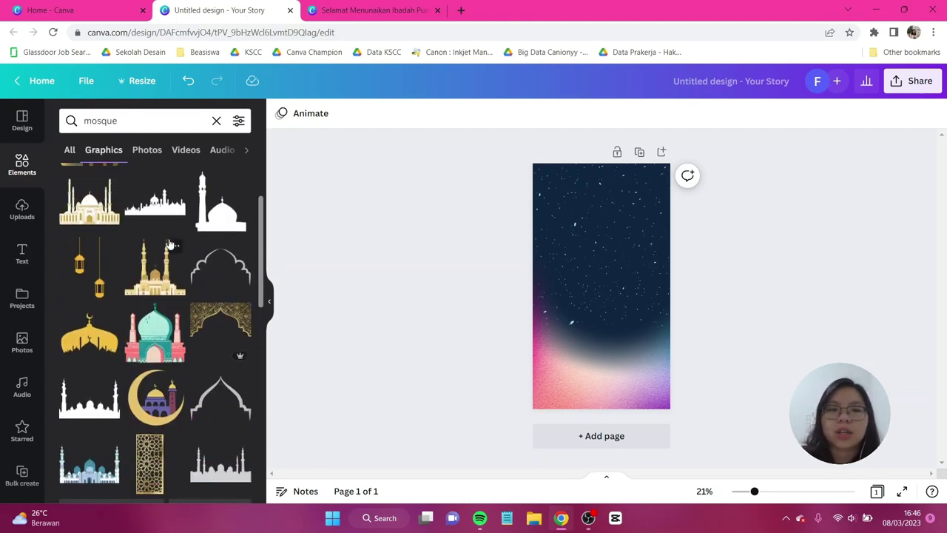
pyautogui.scroll(-5, 168, 244)
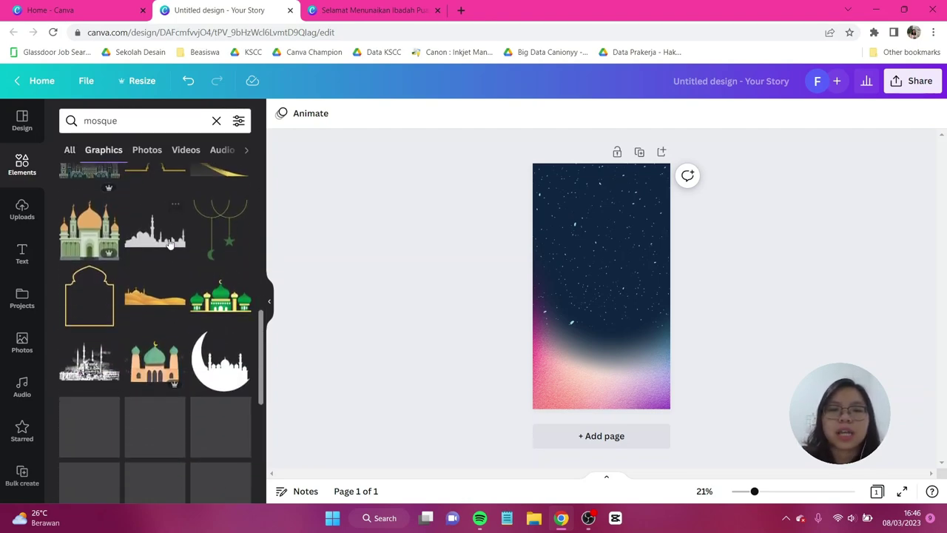
pyautogui.scroll(-1, 169, 244)
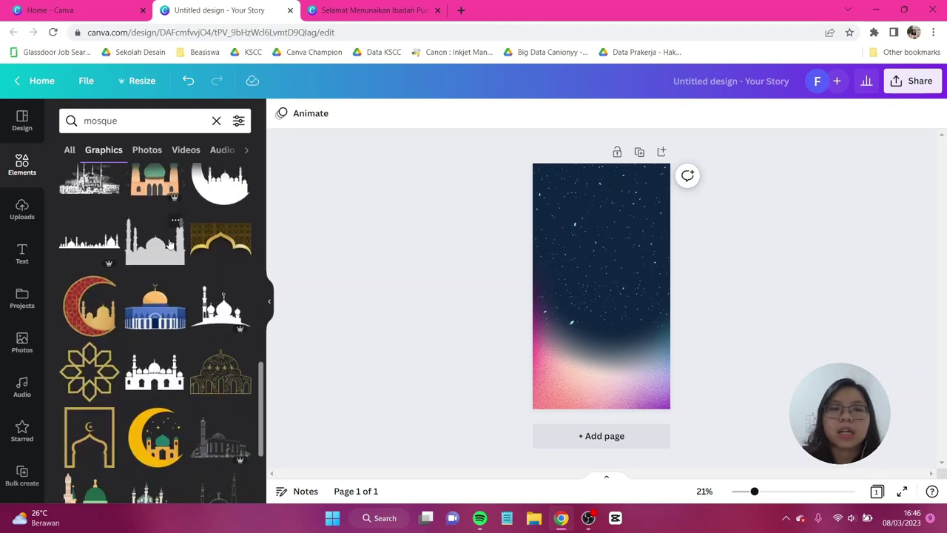
pyautogui.click(156, 313)
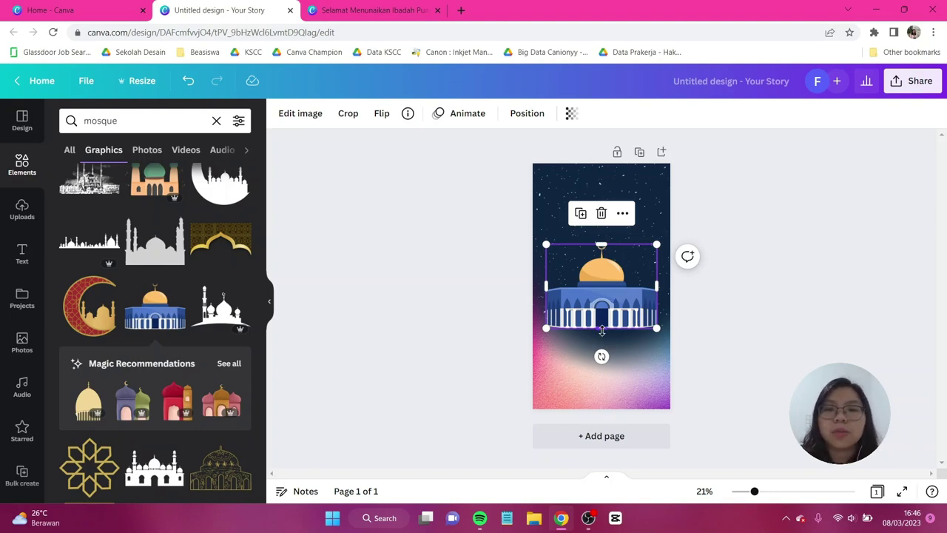
# - Crop the mosque graphic from below and from both sides so only the golden dome and its thin blue base remain
pyautogui.moveTo(602, 331); pyautogui.dragTo(601, 296)
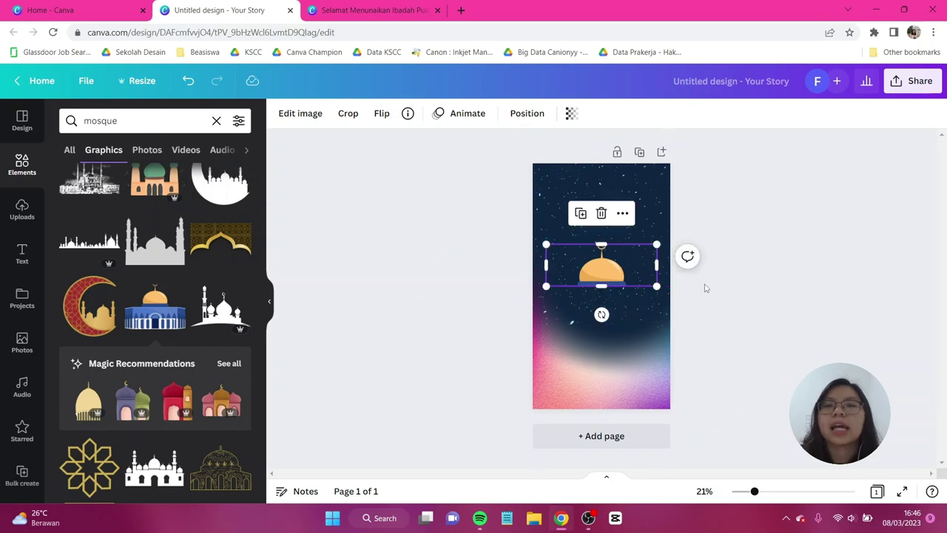
pyautogui.click(726, 296)
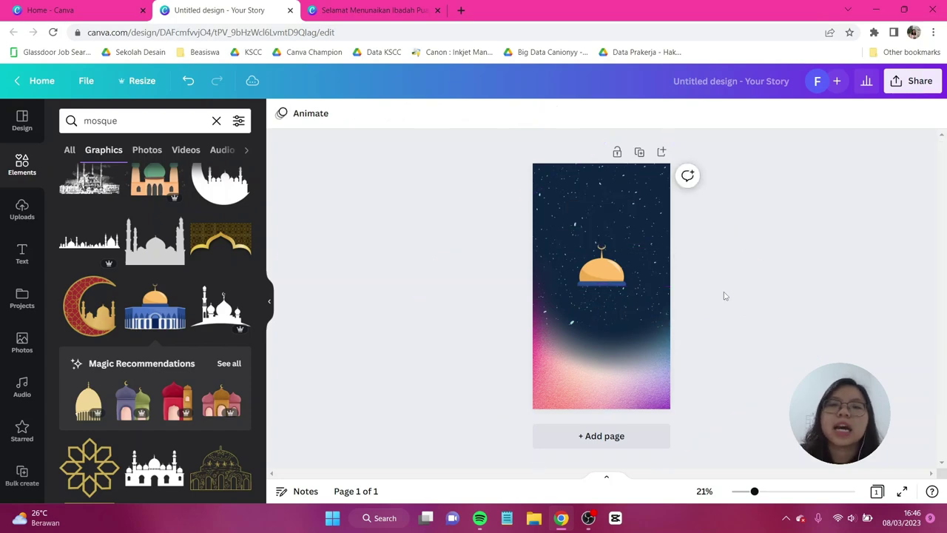
pyautogui.click(643, 264)
pyautogui.moveTo(655, 264); pyautogui.dragTo(633, 264)
pyautogui.moveTo(547, 264); pyautogui.dragTo(576, 264)
# - Enlarge the cropped golden dome slightly and center it horizontally near the top of the page
pyautogui.moveTo(630, 244)
pyautogui.mouseDown()
pyautogui.moveTo(652, 226)
pyautogui.moveTo(645, 234)
pyautogui.mouseUp()
pyautogui.moveTo(634, 260); pyautogui.dragTo(626, 221)
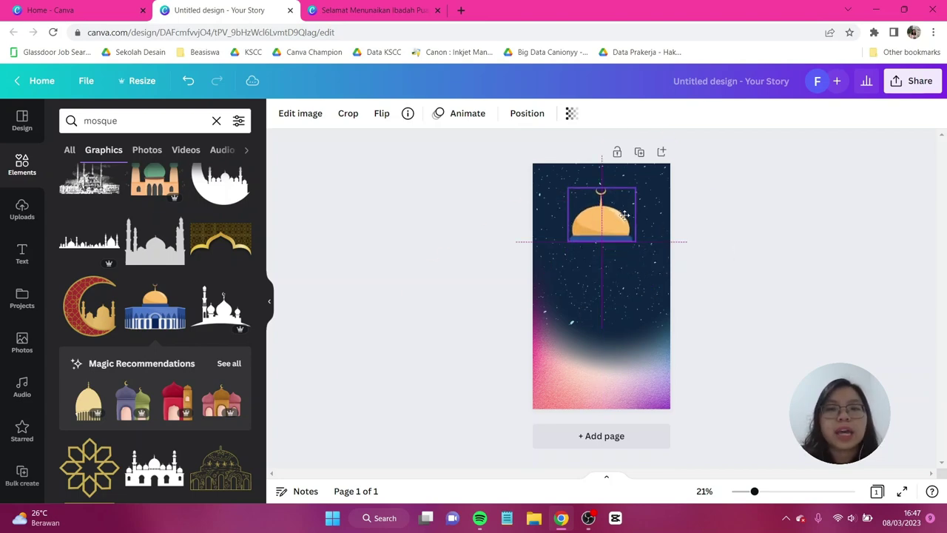
pyautogui.click(625, 222)
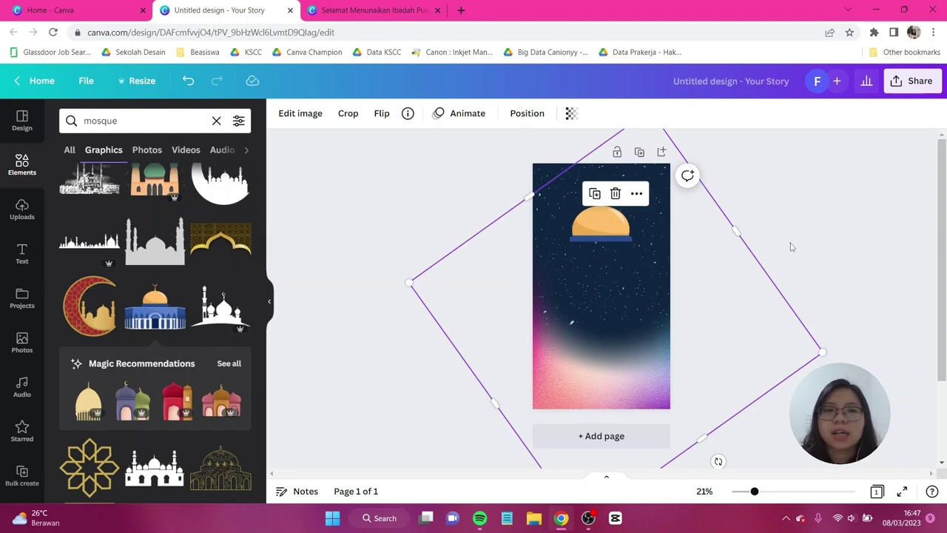
# - Search the elements for "shape" and add a plain square to the page
pyautogui.click(120, 123)
pyautogui.write('sha')
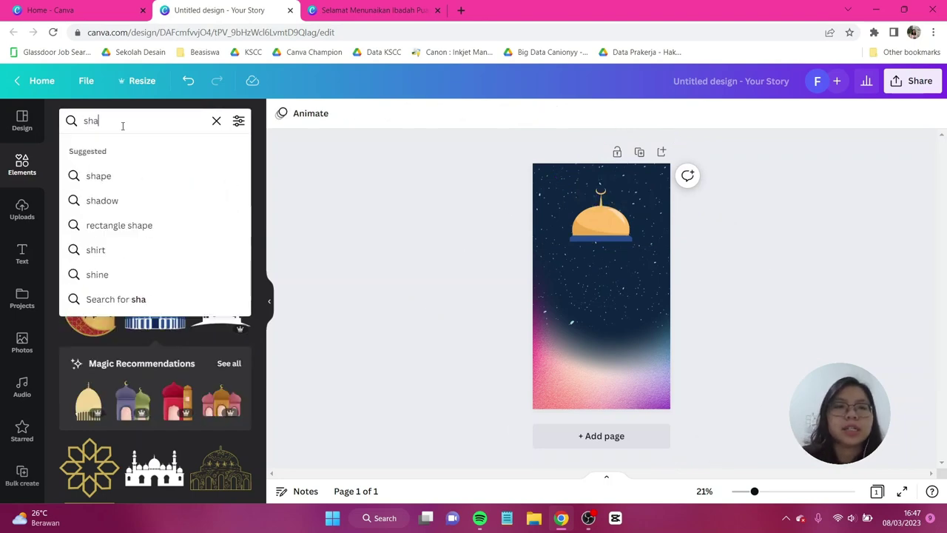
pyautogui.write('pe')
pyautogui.press('Return')
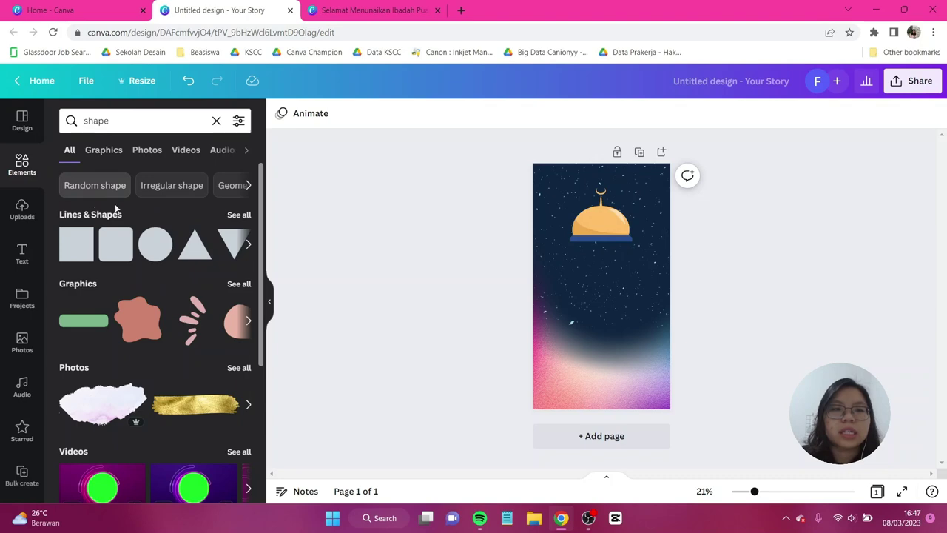
pyautogui.click(74, 253)
# - Fill the square with #FFC06B and stretch it into a wide horizontal bar just below the dome
pyautogui.click(345, 115)
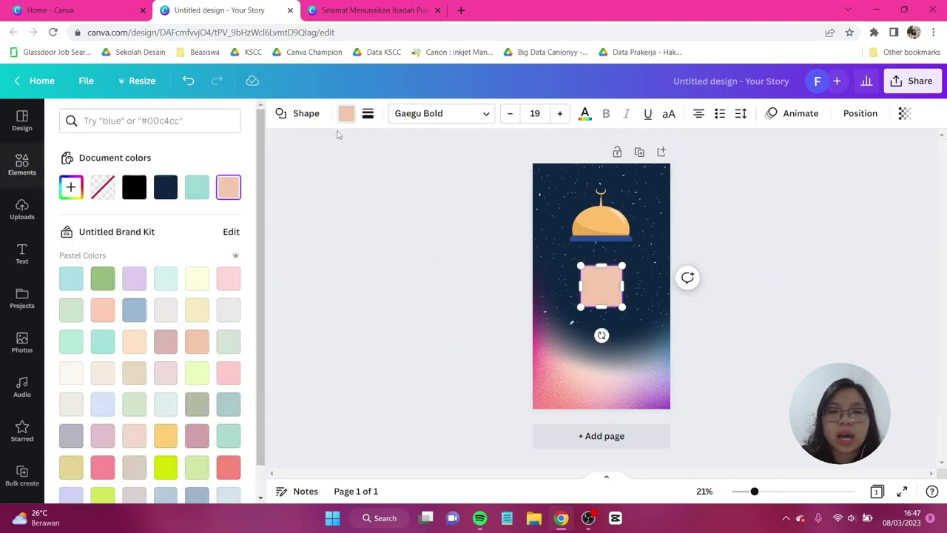
pyautogui.click(71, 187)
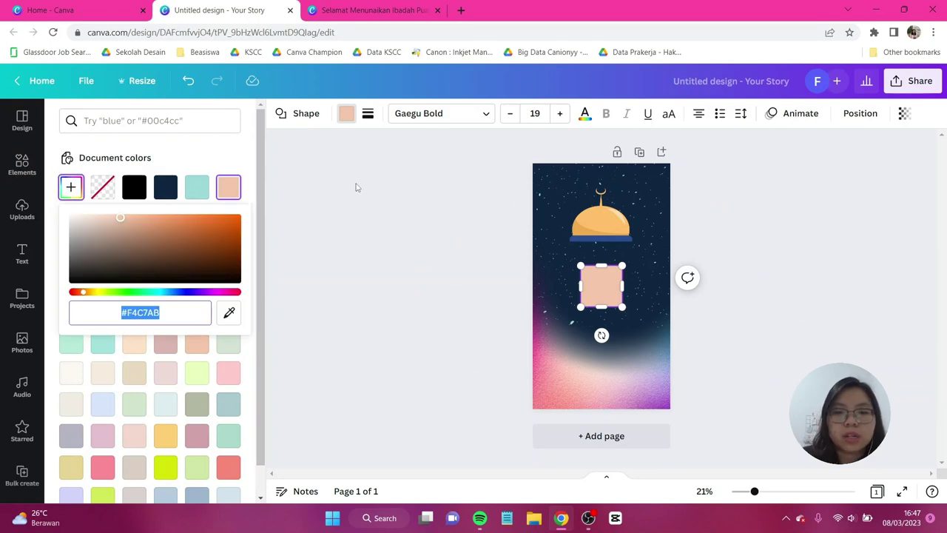
pyautogui.write('#FFC0')
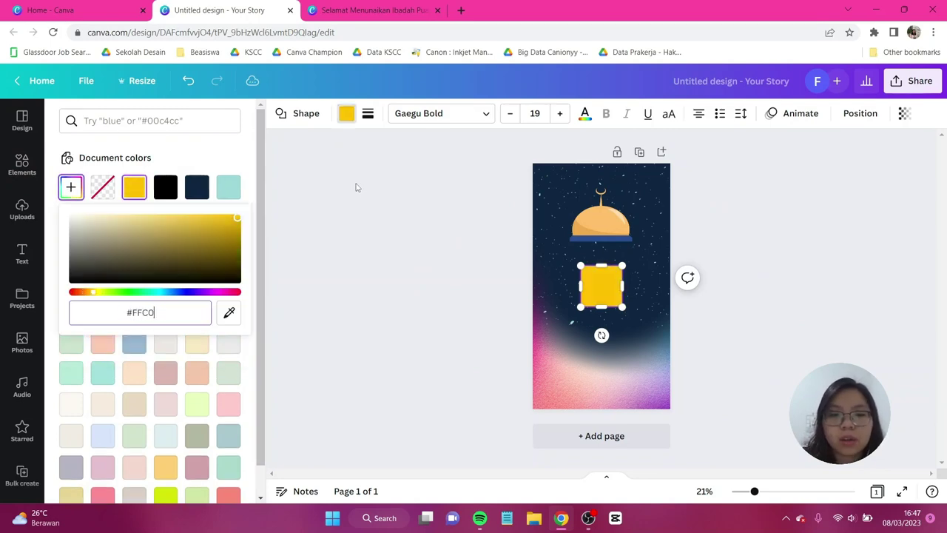
pyautogui.write('6B')
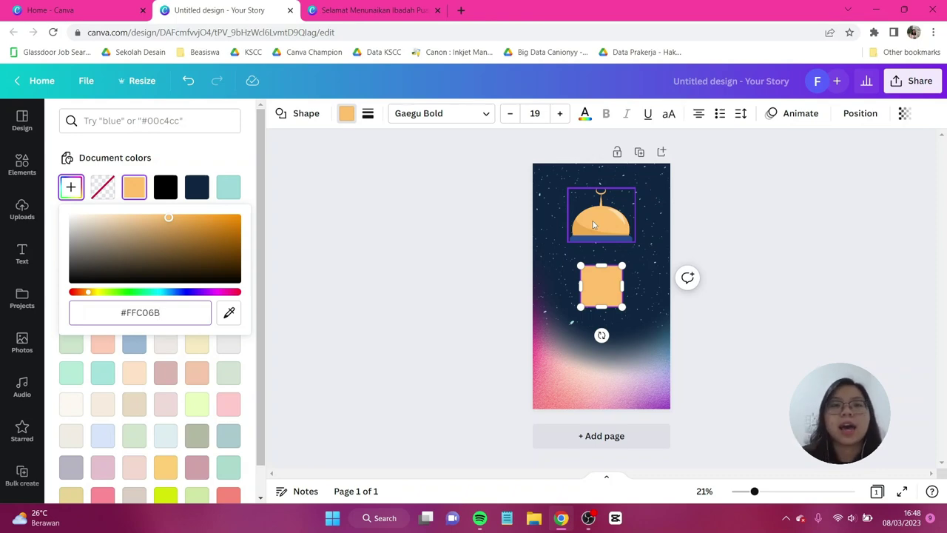
pyautogui.moveTo(622, 287); pyautogui.dragTo(589, 267)
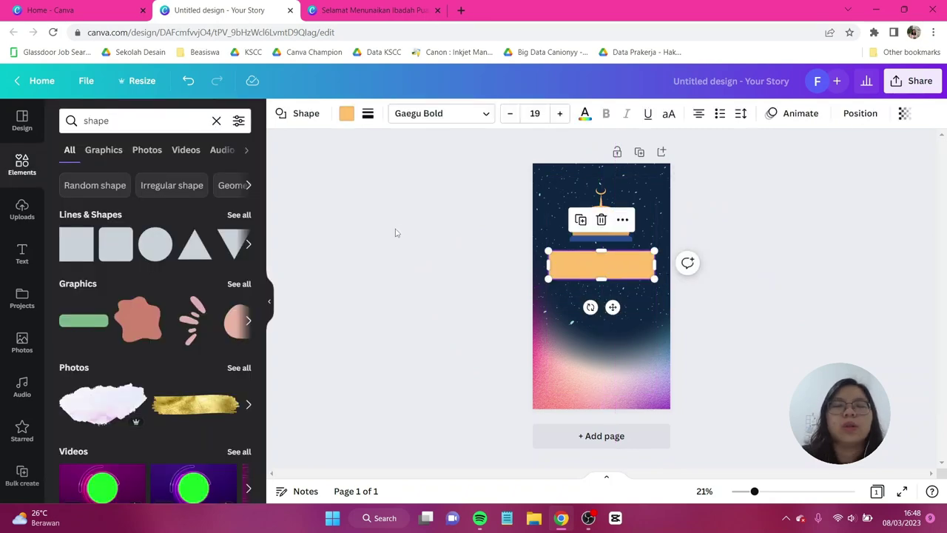
# - Change the bar below the dome to a ribbon shape with notched ends and flatten it into a wide banner
pyautogui.click(297, 113)
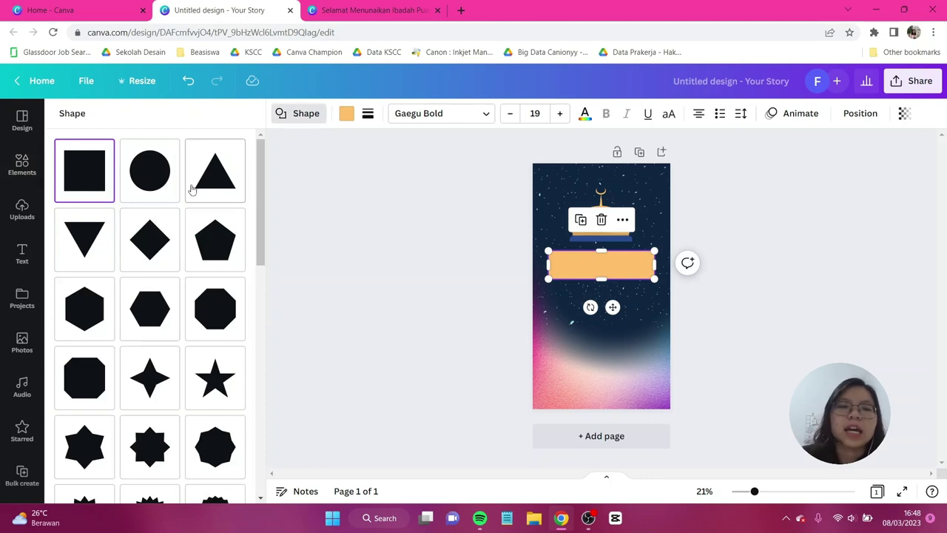
pyautogui.scroll(-5, 187, 214)
pyautogui.scroll(-3, 188, 213)
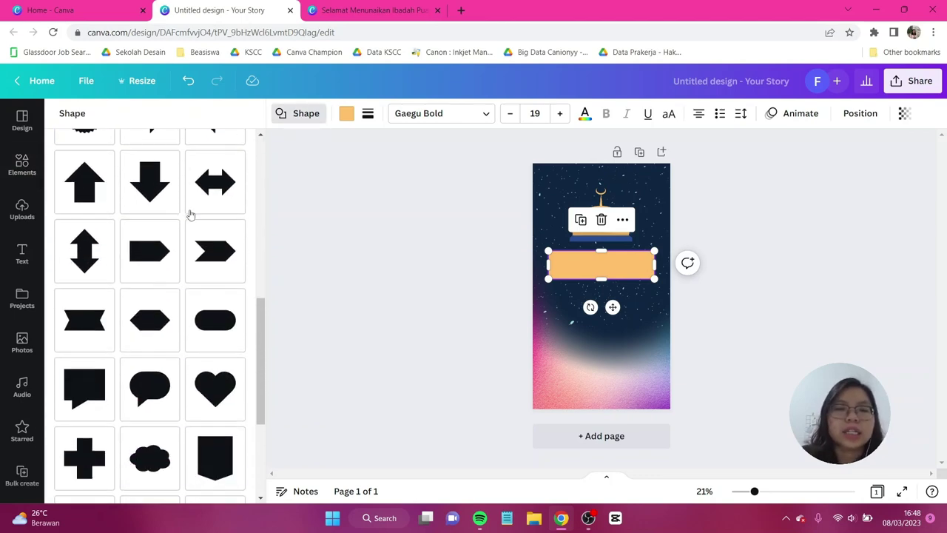
pyautogui.click(80, 302)
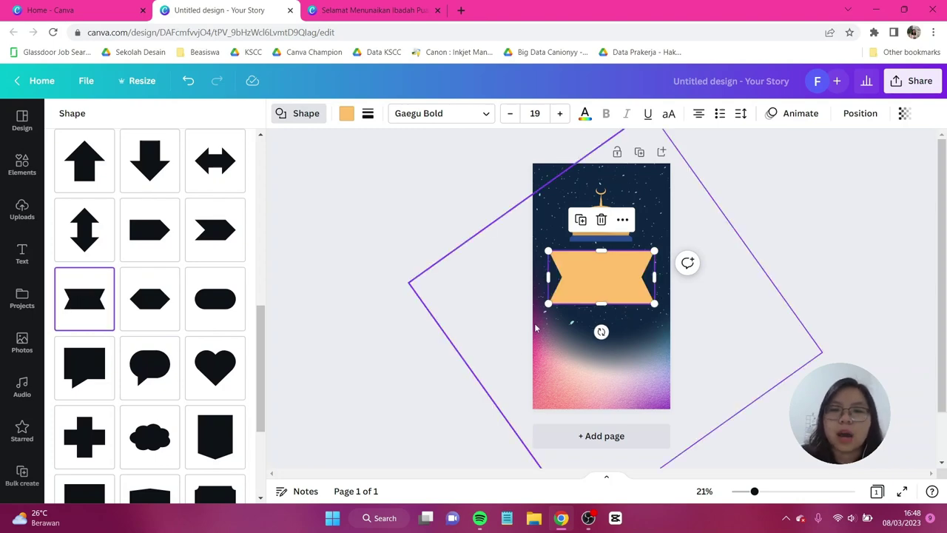
pyautogui.moveTo(591, 308); pyautogui.dragTo(561, 299)
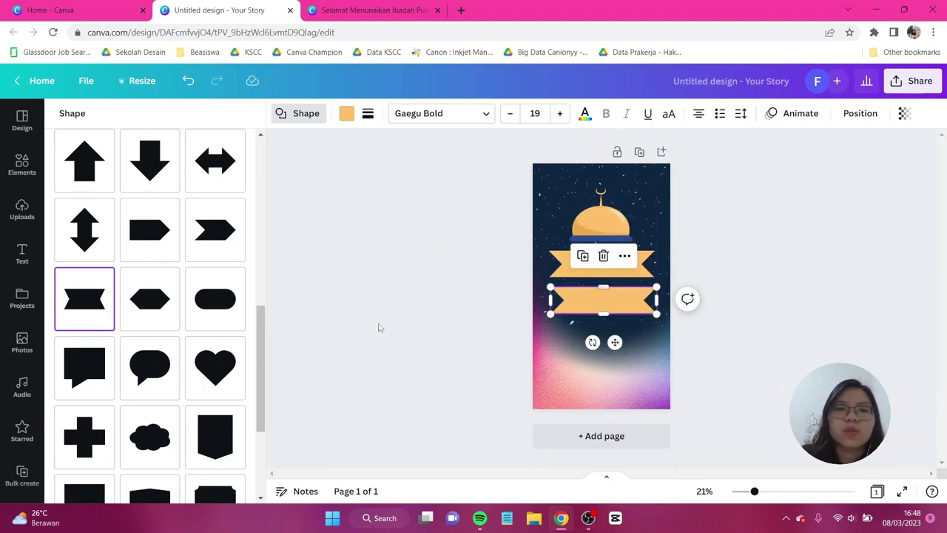
# - Turn a duplicate of the ribbon into a plain flat rectangle and fit it over the ribbon's left half, covering the left notch
pyautogui.scroll(7, 135, 274)
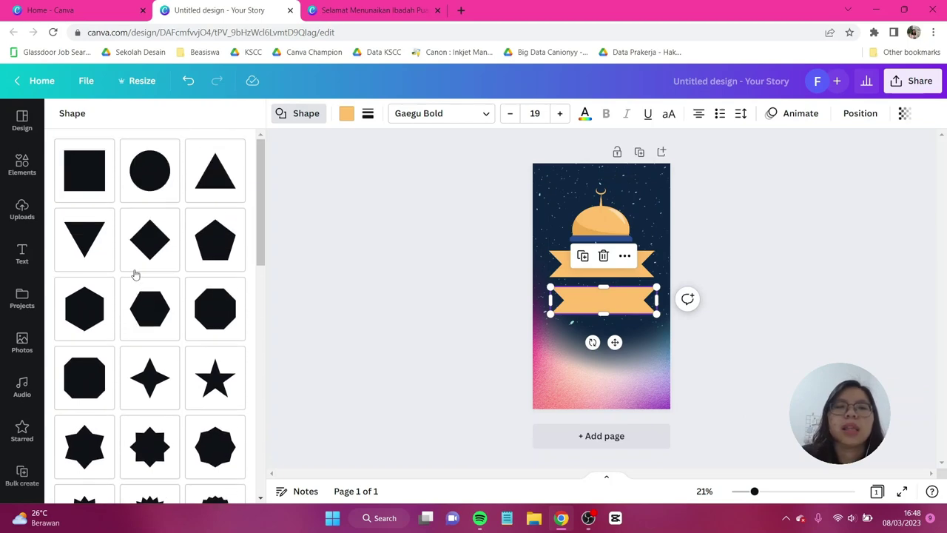
pyautogui.click(76, 180)
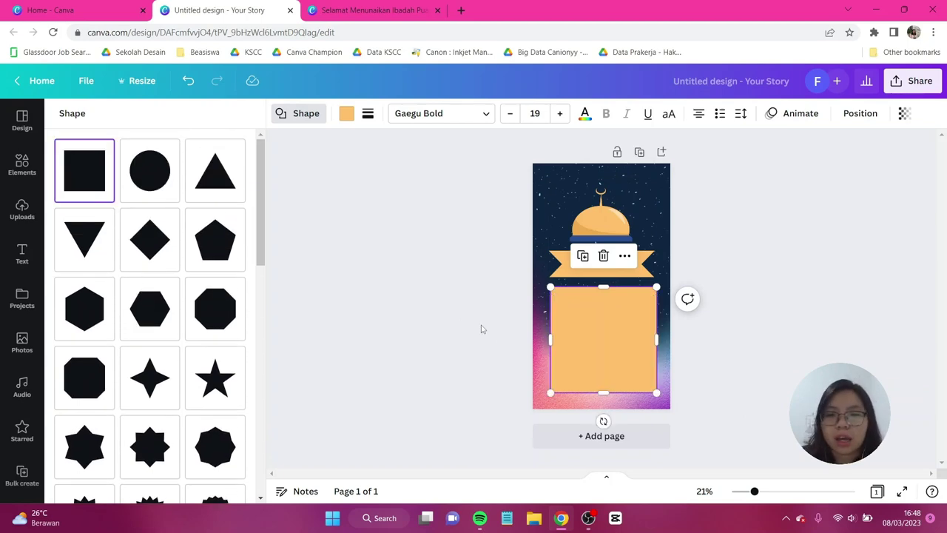
pyautogui.moveTo(604, 393); pyautogui.dragTo(598, 277)
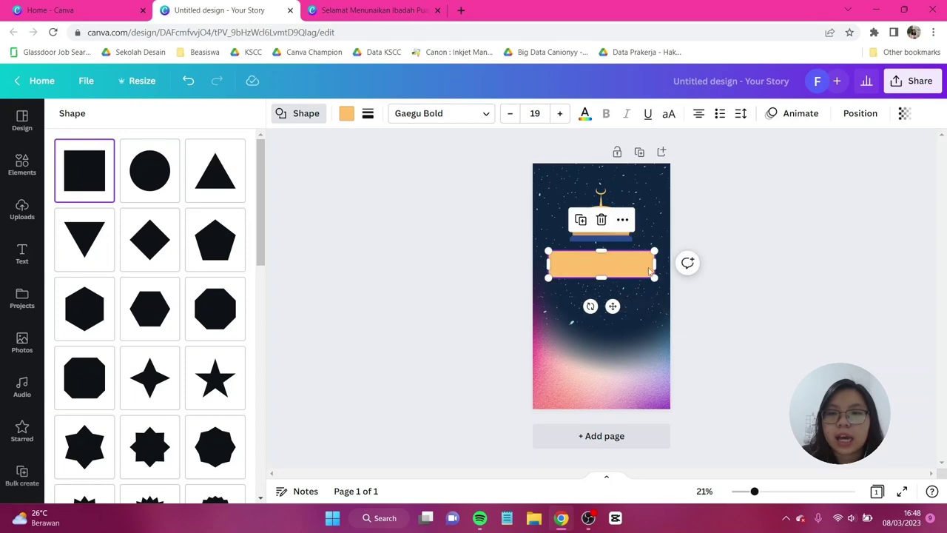
pyautogui.moveTo(654, 264); pyautogui.dragTo(621, 265)
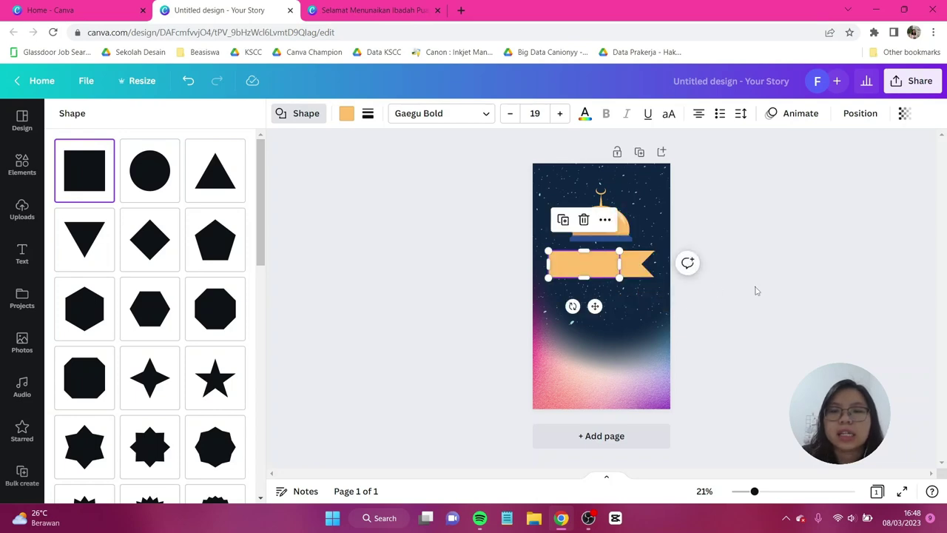
# - Duplicate the plain rectangle, widen it to nearly the ribbon's width, and stack two such bars evenly below the ribbon
pyautogui.click(756, 291)
pyautogui.scroll(3, 758, 303)
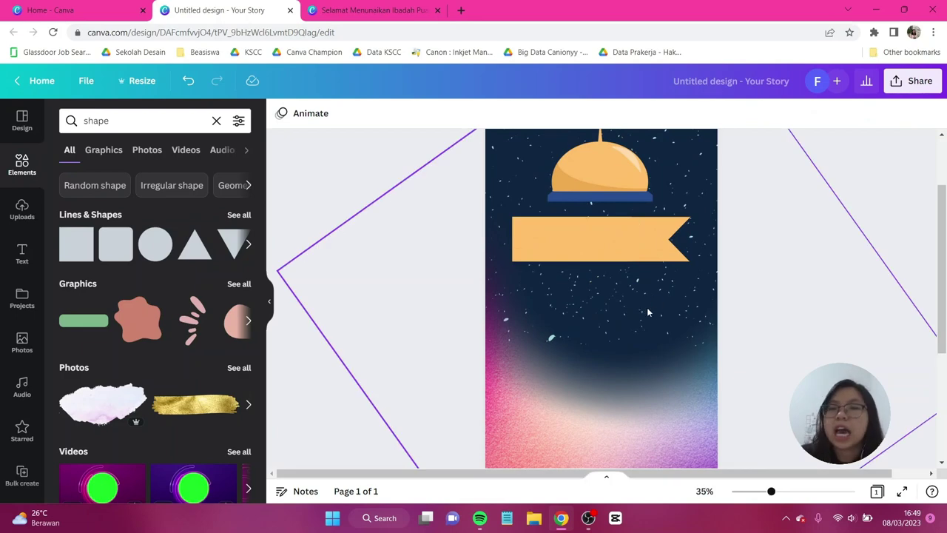
pyautogui.click(594, 236)
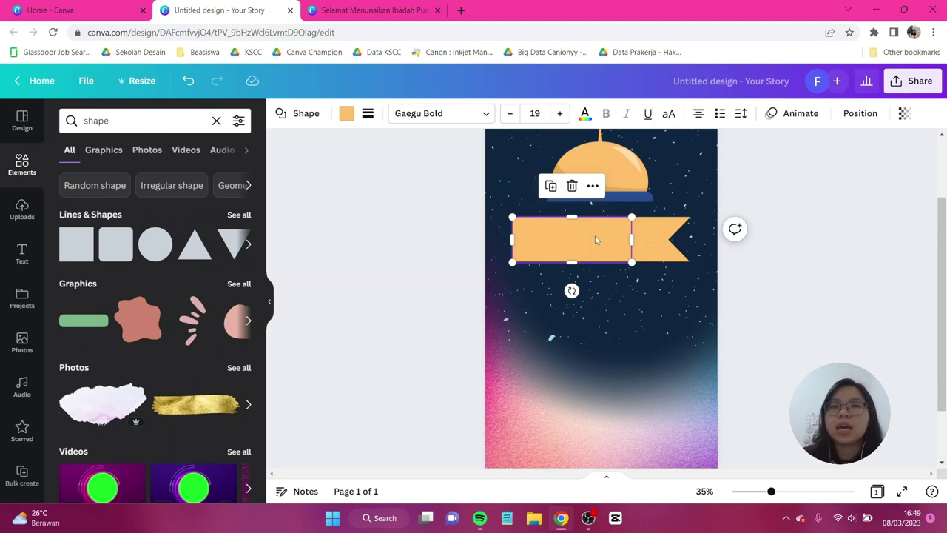
pyautogui.moveTo(595, 240); pyautogui.dragTo(687, 295)
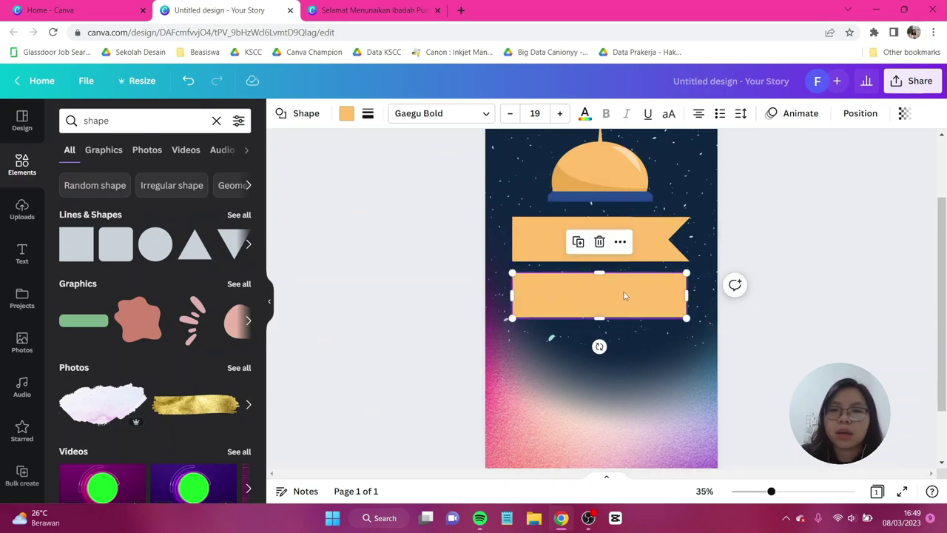
pyautogui.moveTo(626, 301); pyautogui.dragTo(619, 345)
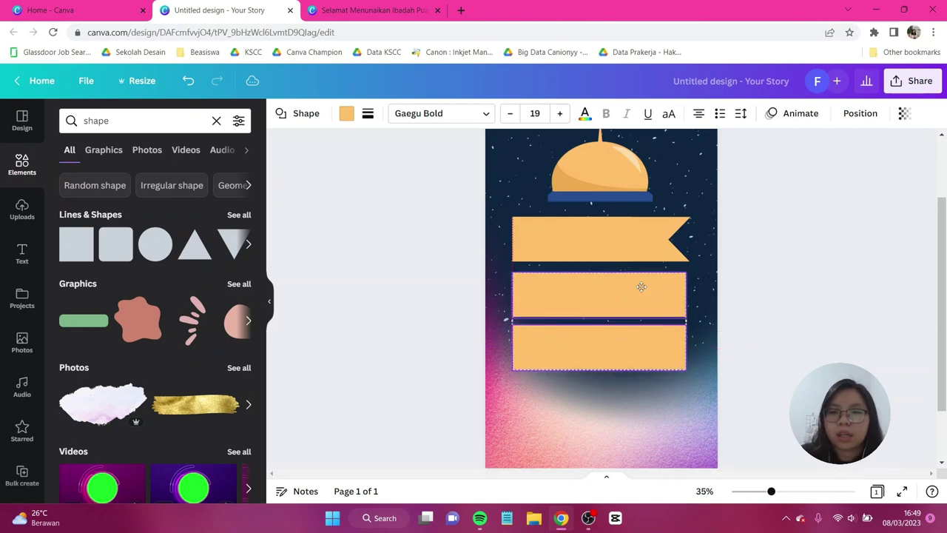
pyautogui.click(793, 328)
pyautogui.click(643, 349)
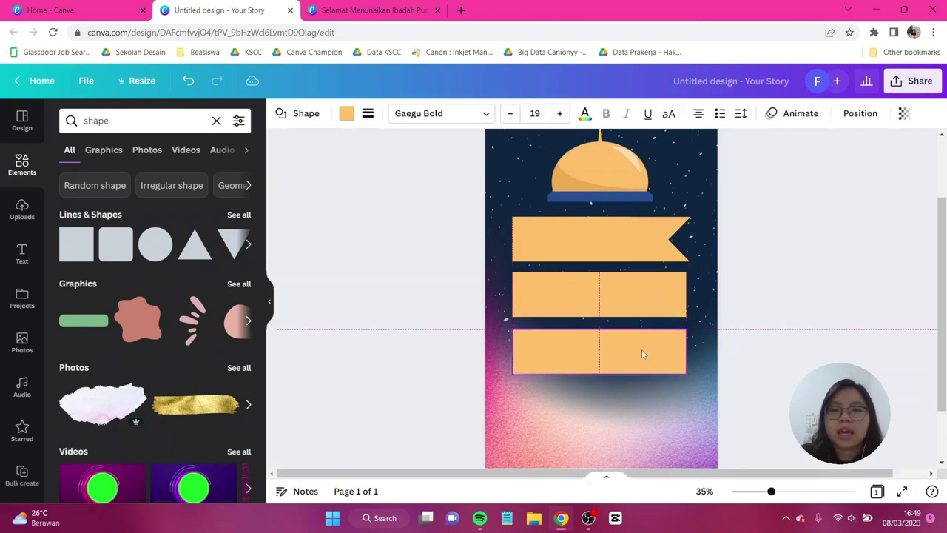
pyautogui.click(829, 302)
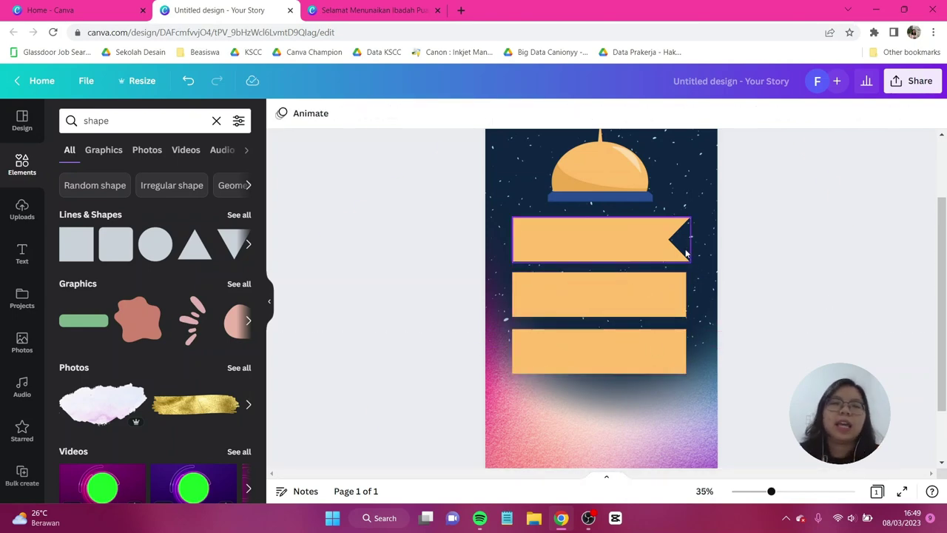
# - Duplicate the top ribbon with its covering rectangle, turn the copy around so its notch faces left, and place it as the fourth bar
pyautogui.click(622, 251)
pyautogui.keyDown('shift'); pyautogui.click(600, 251); pyautogui.keyUp('shift')
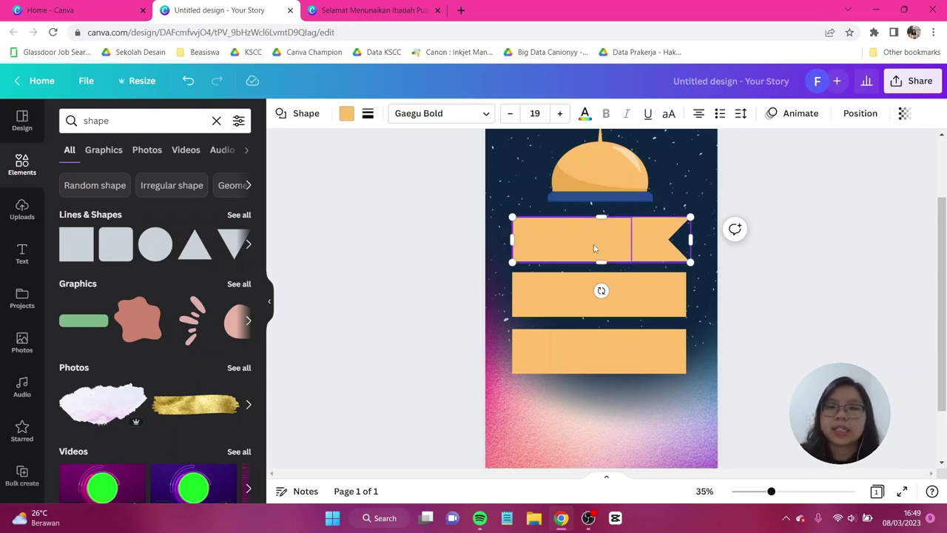
pyautogui.moveTo(608, 256); pyautogui.dragTo(613, 427)
pyautogui.moveTo(602, 459); pyautogui.dragTo(672, 351)
pyautogui.moveTo(635, 304); pyautogui.dragTo(603, 296)
pyautogui.click(740, 408)
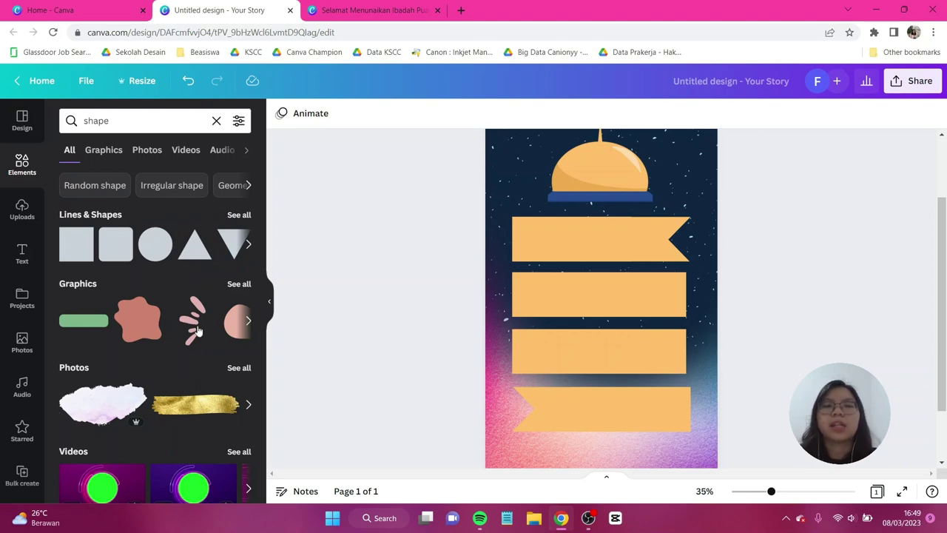
# - Add another square to the page and fill it with the darker brown #B48546
pyautogui.click(78, 252)
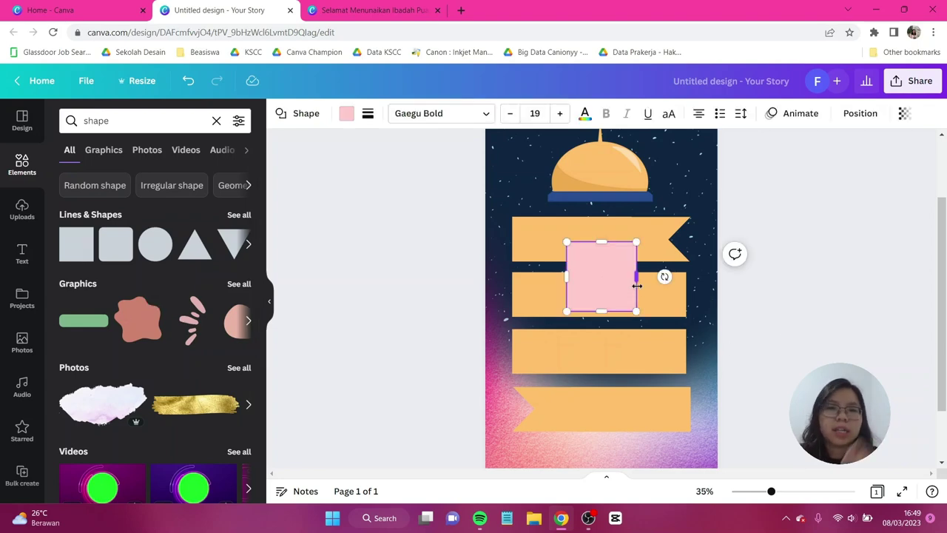
pyautogui.click(346, 115)
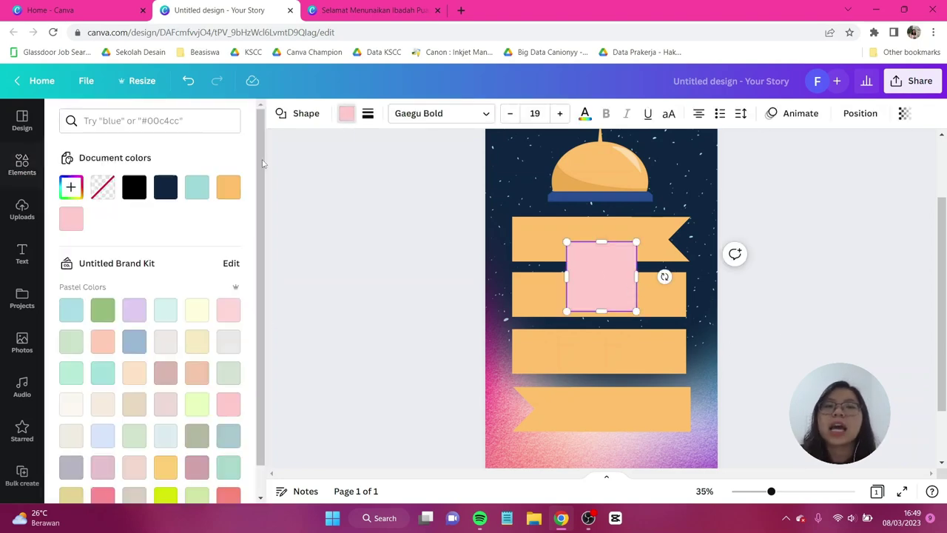
pyautogui.click(228, 189)
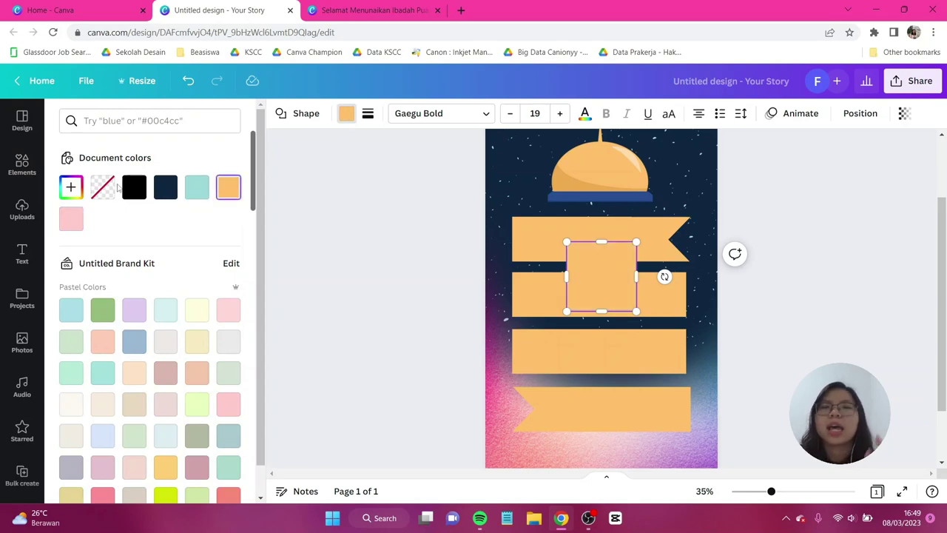
pyautogui.click(71, 187)
pyautogui.moveTo(169, 222); pyautogui.dragTo(174, 235)
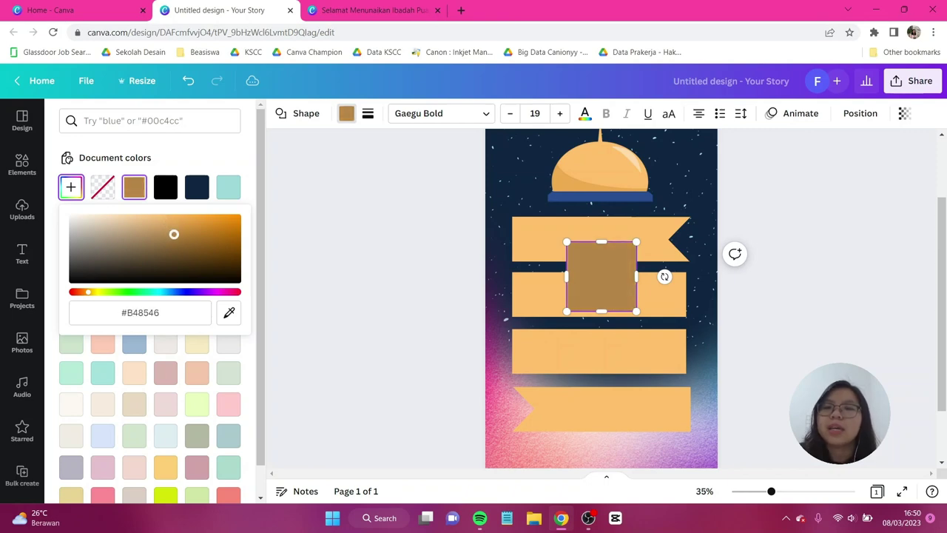
# - Reshape the brown square into a long strip, tilt it about 14°, and lay it diagonally between the first and second bars
pyautogui.moveTo(602, 311); pyautogui.dragTo(683, 274)
pyautogui.click(450, 237)
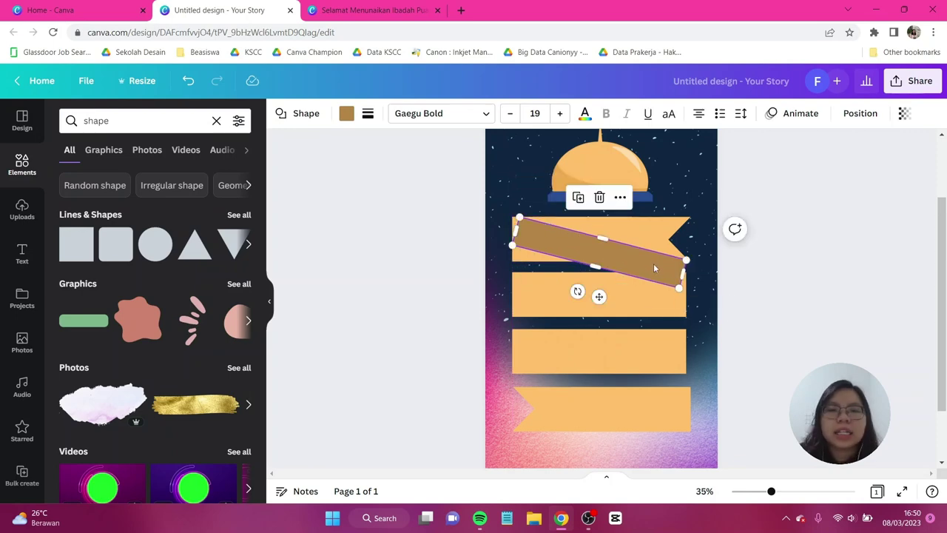
pyautogui.press('Escape')
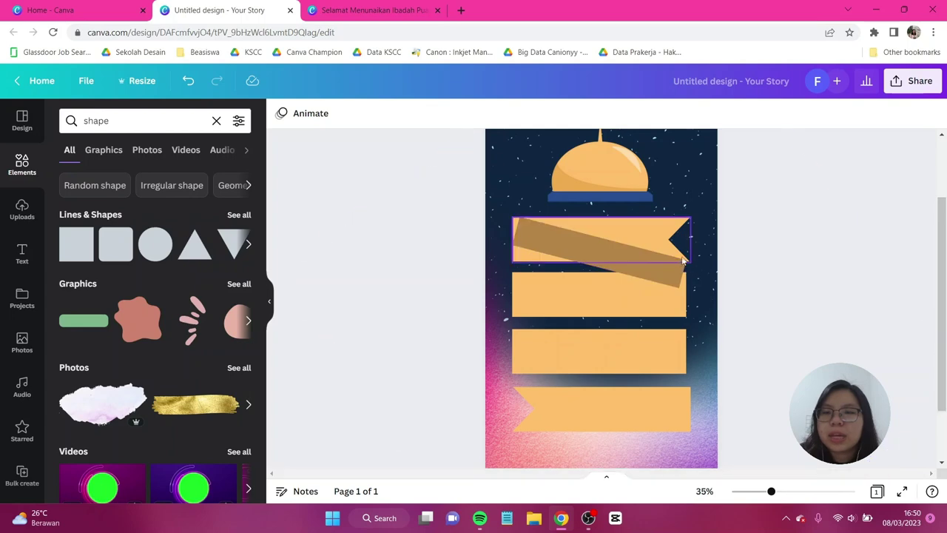
pyautogui.moveTo(654, 267); pyautogui.dragTo(651, 274)
pyautogui.click(547, 300)
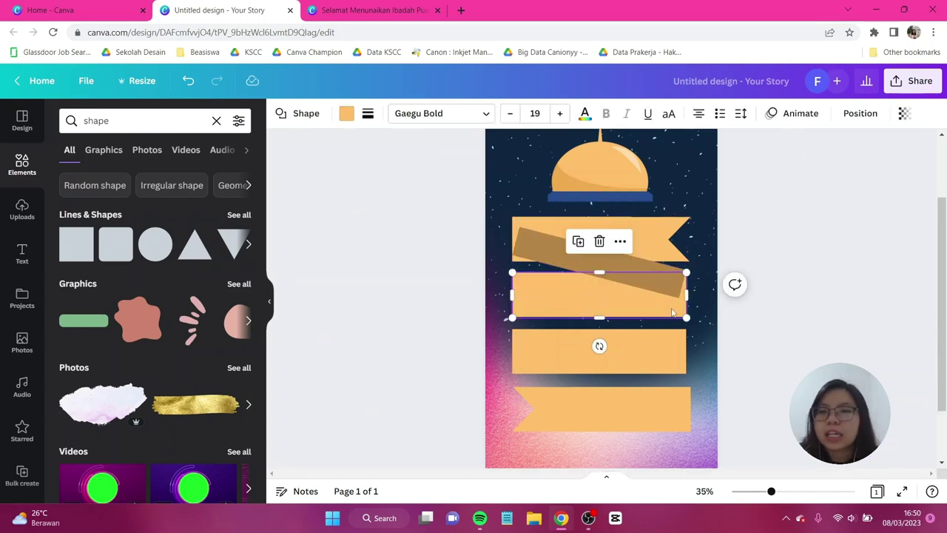
pyautogui.click(812, 281)
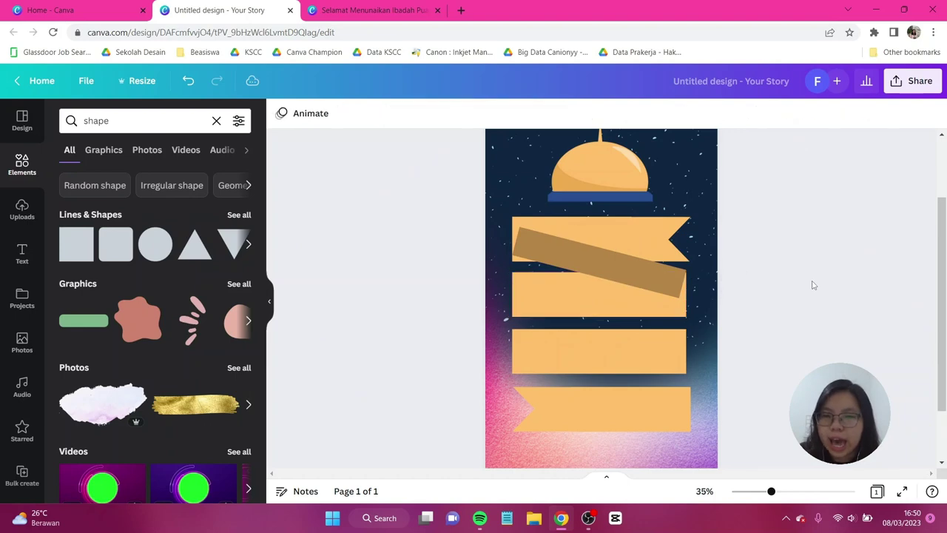
pyautogui.click(568, 262)
pyautogui.moveTo(544, 266); pyautogui.dragTo(546, 271)
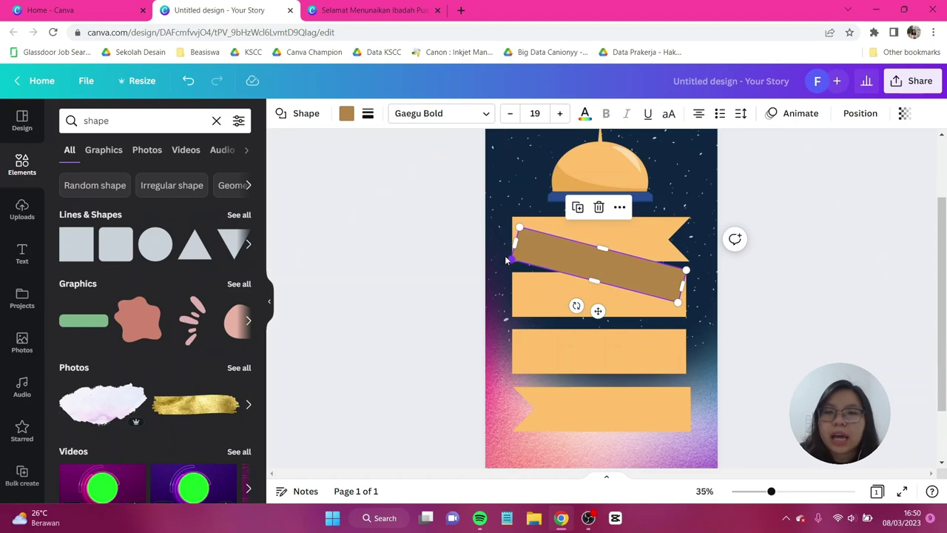
pyautogui.moveTo(513, 244); pyautogui.dragTo(516, 247)
pyautogui.click(536, 228)
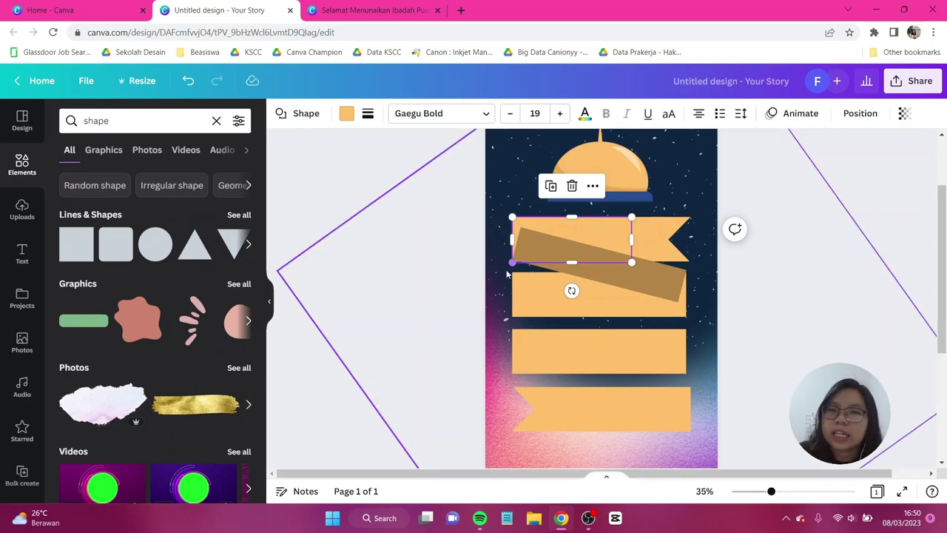
pyautogui.press('Escape')
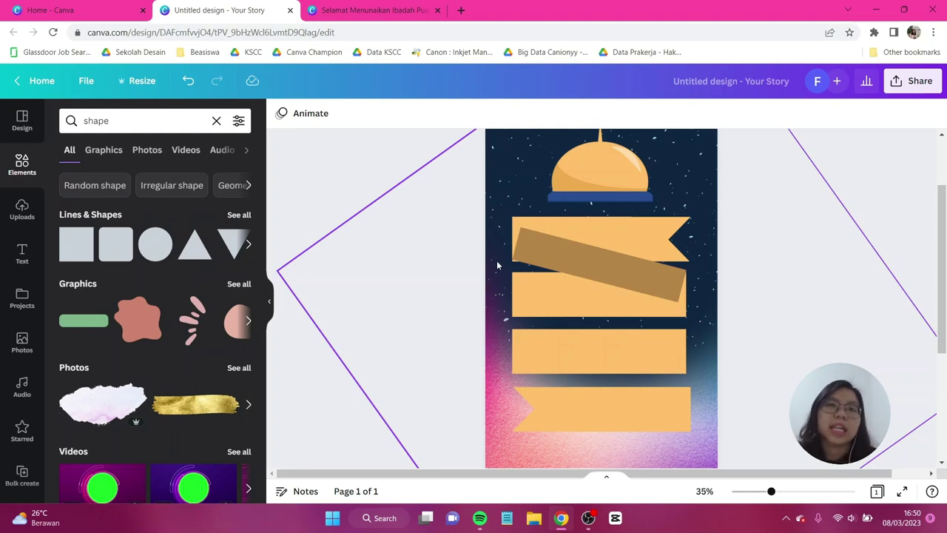
# - Send the tilted brown strip backward behind the first and second bars to form a ribbon fold
pyautogui.click(546, 254)
pyautogui.click(860, 114)
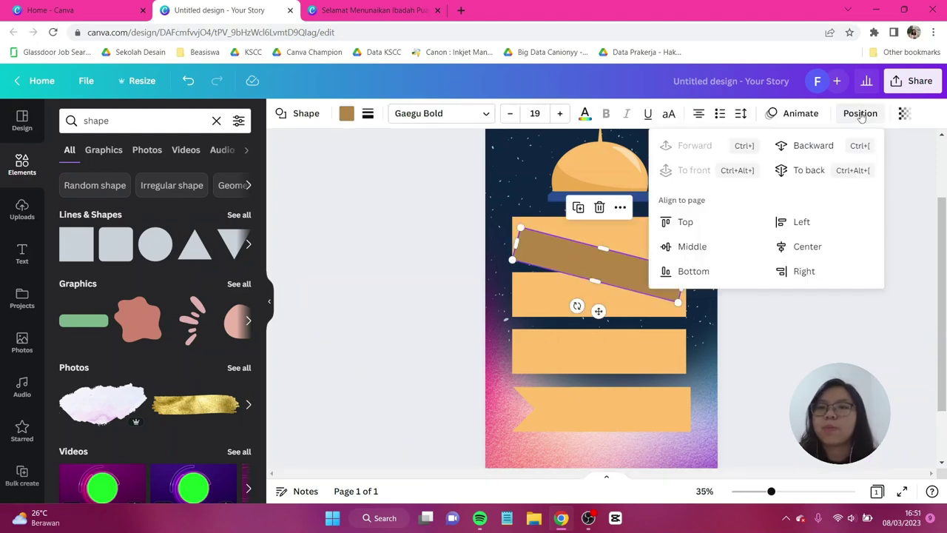
pyautogui.click(822, 148)
pyautogui.click(824, 148)
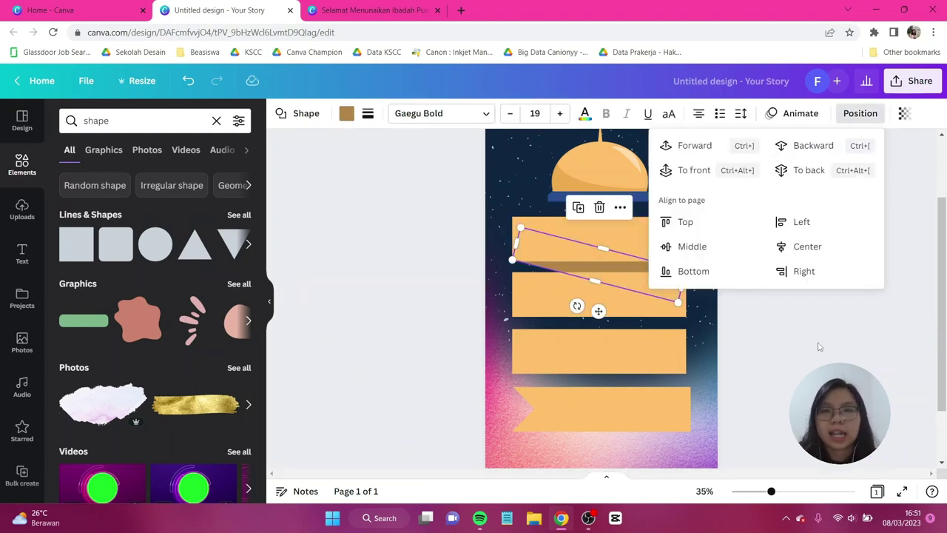
pyautogui.click(838, 337)
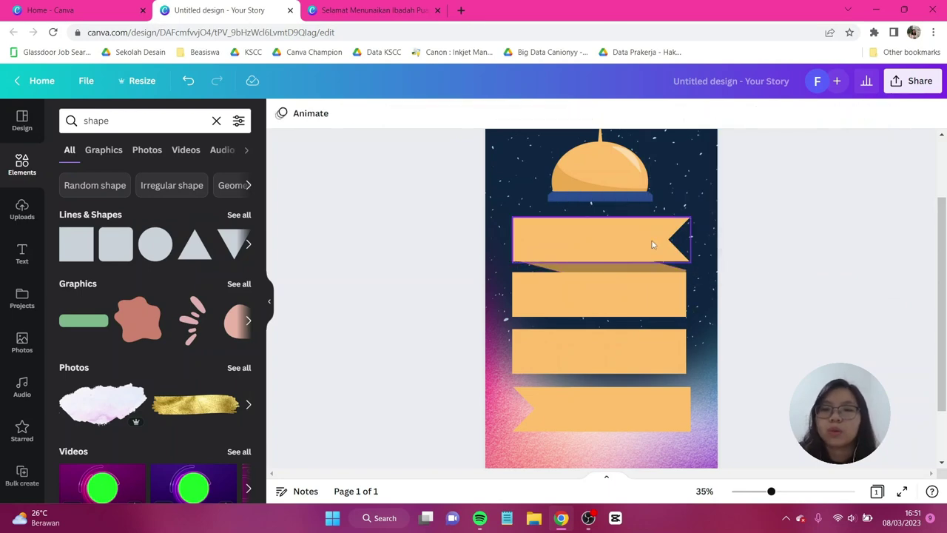
pyautogui.click(652, 245)
pyautogui.click(791, 290)
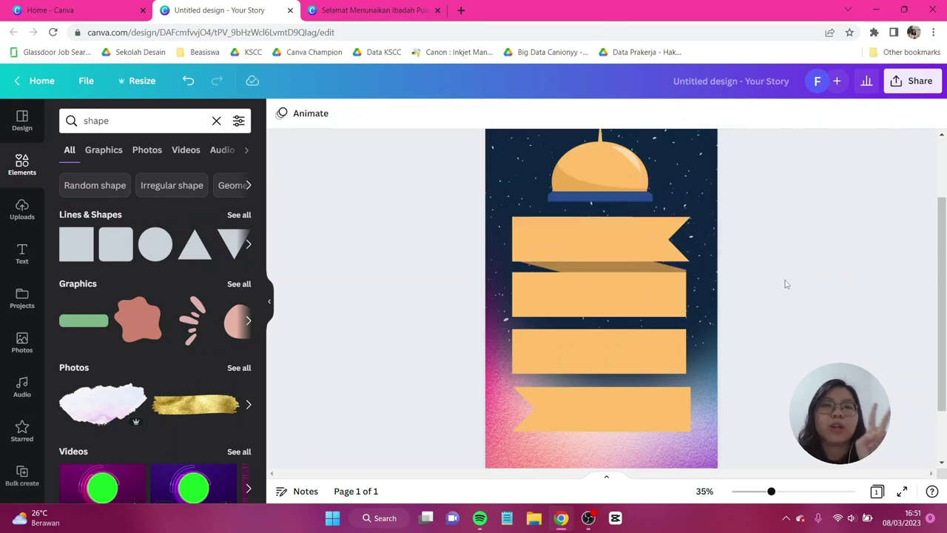
# - Duplicate the brown strip, place the copy diagonally between the second and third bars, and send it backward behind them
pyautogui.click(634, 249)
pyautogui.click(640, 278)
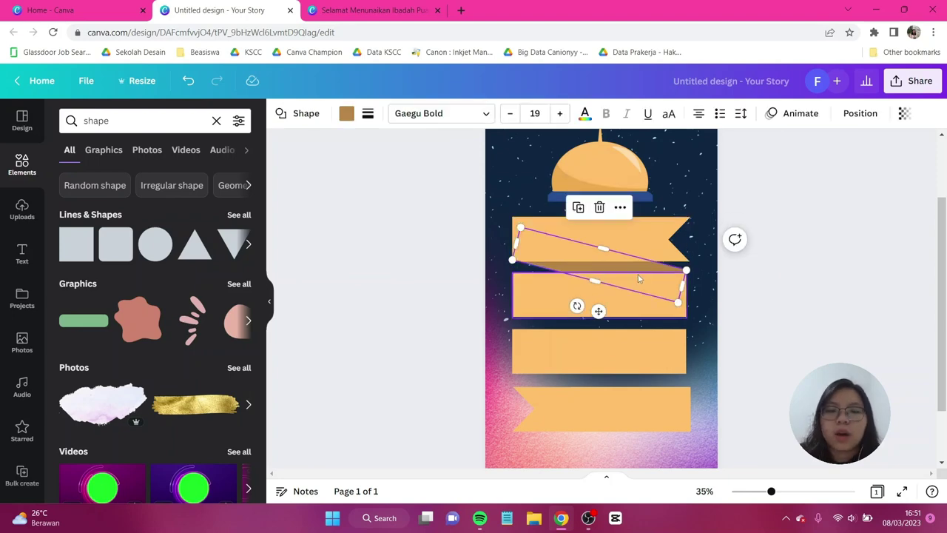
pyautogui.hotkey('ctrl', ']')
pyautogui.moveTo(589, 282); pyautogui.dragTo(566, 399)
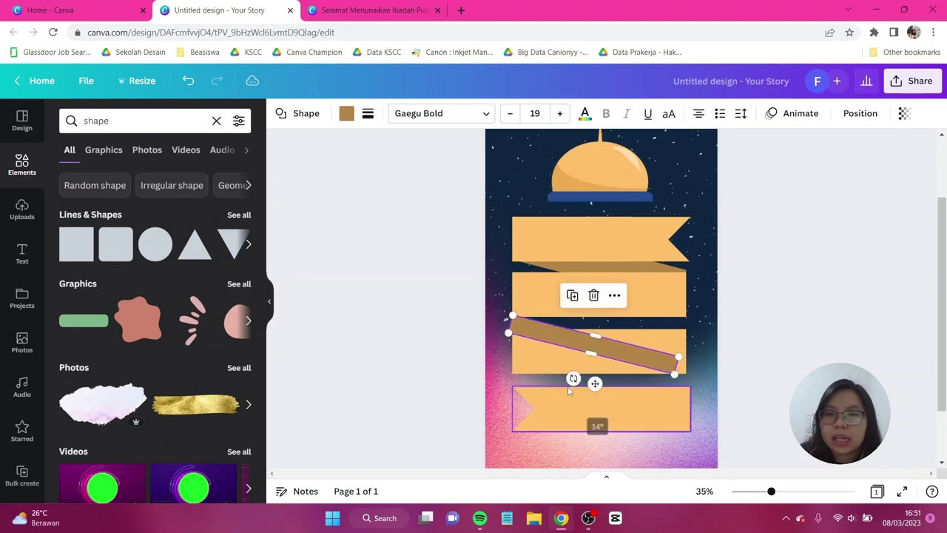
pyautogui.moveTo(567, 344); pyautogui.dragTo(625, 316)
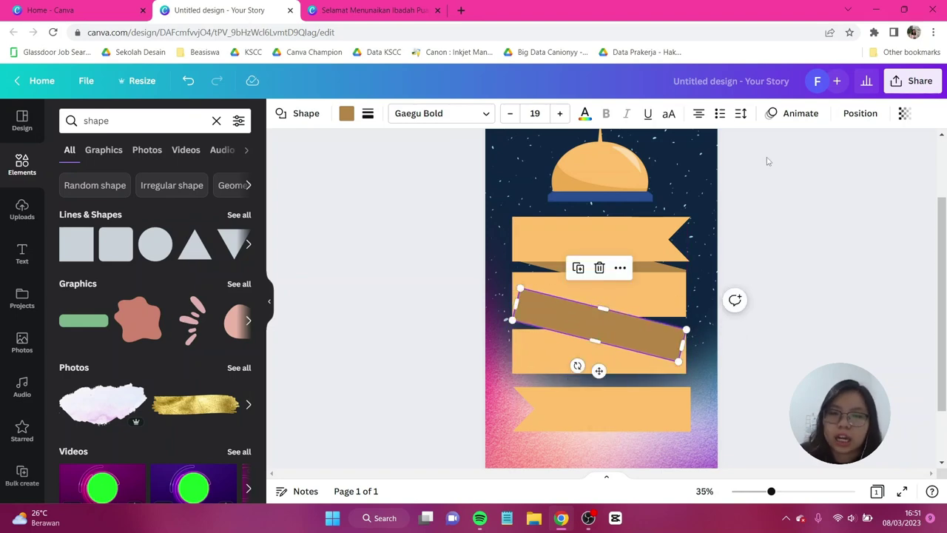
pyautogui.click(860, 114)
pyautogui.click(809, 146)
# - Duplicate the brown strip, place the copy diagonally between the third and fourth bars, and send it backward behind them
pyautogui.moveTo(529, 319); pyautogui.dragTo(529, 376)
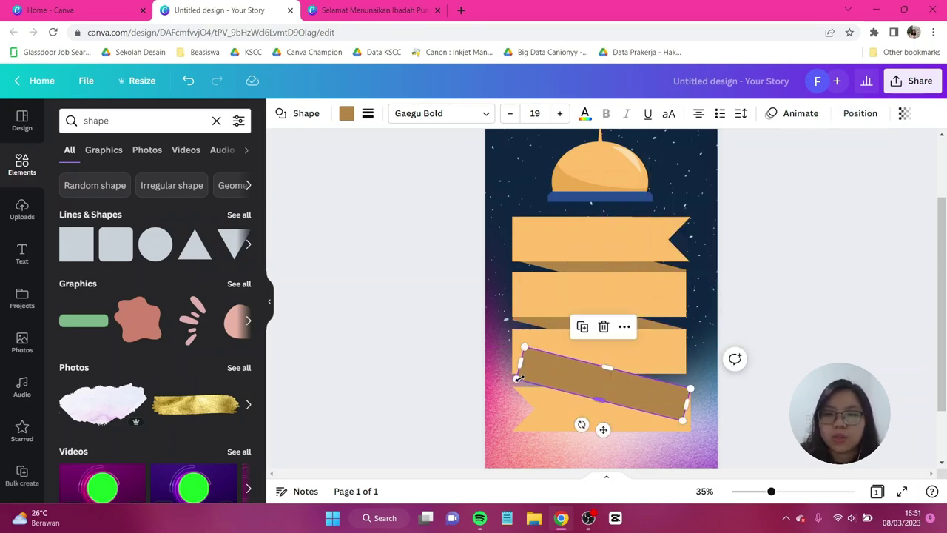
pyautogui.press('Escape')
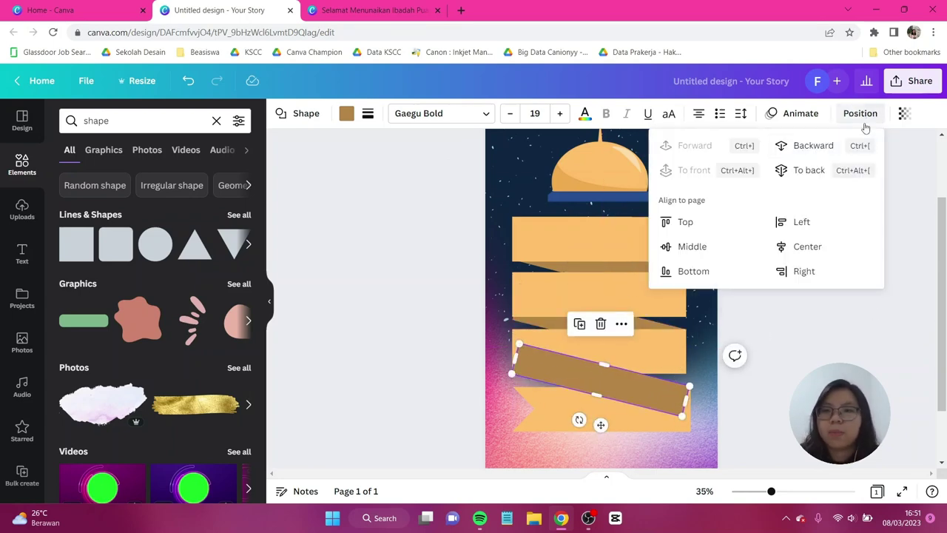
pyautogui.click(860, 114)
pyautogui.click(805, 146)
pyautogui.click(794, 357)
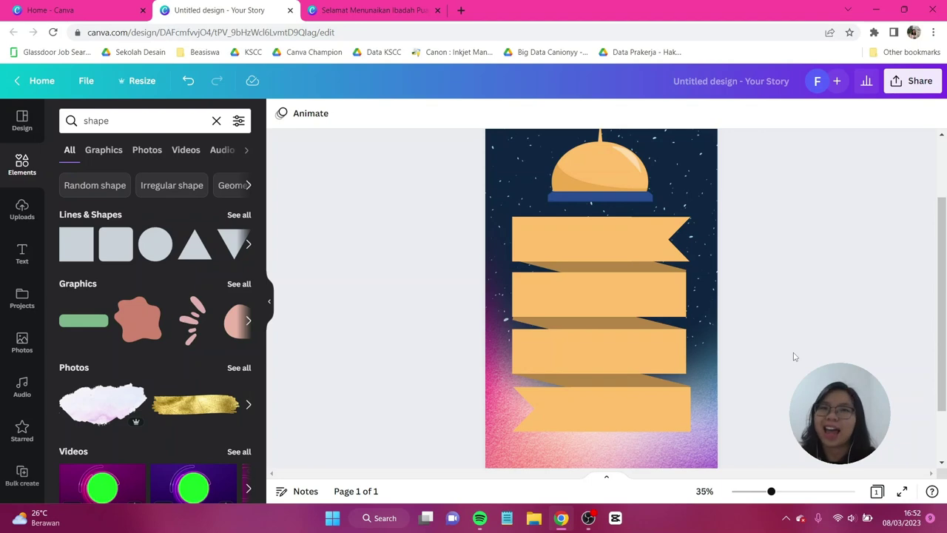
# - Add a heading text box and replace its placeholder with SELAMAT in capitals
pyautogui.click(22, 254)
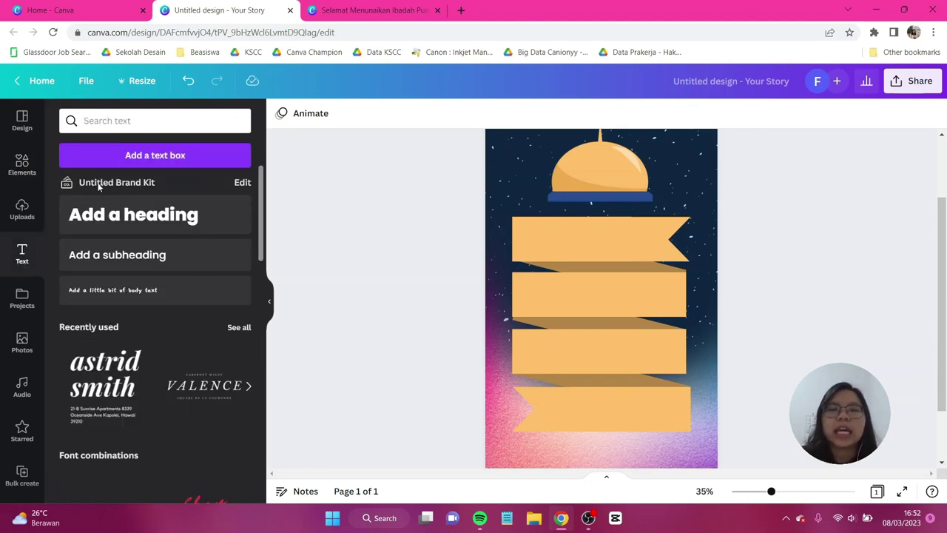
pyautogui.click(138, 216)
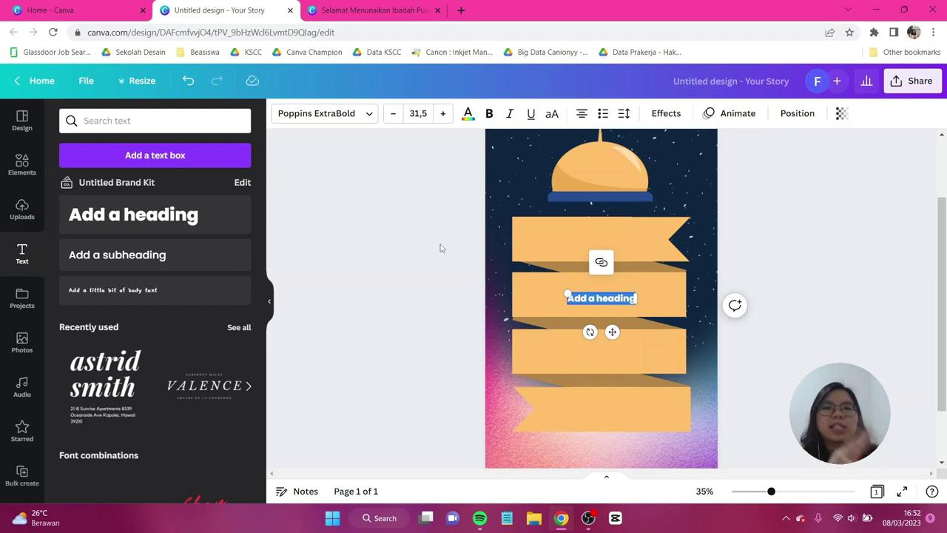
pyautogui.press('capslock')
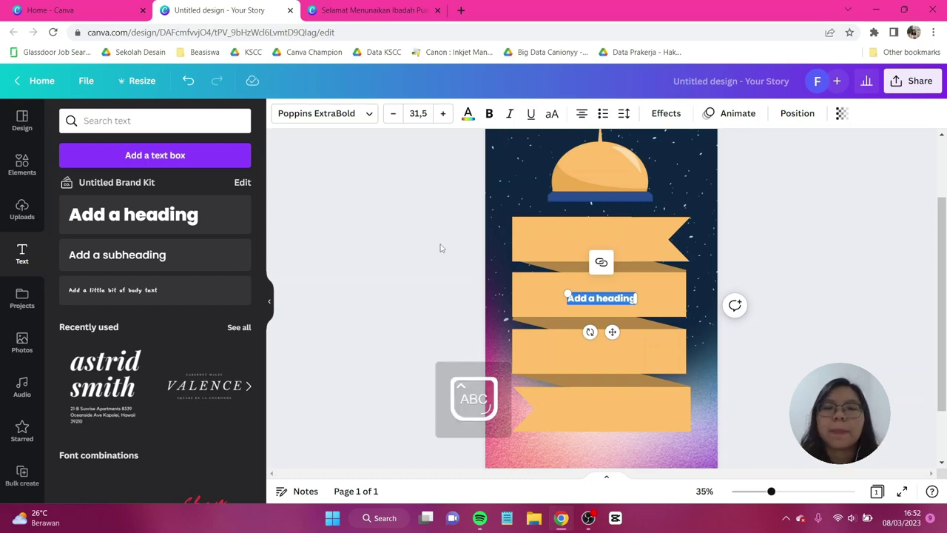
pyautogui.write('SELA')
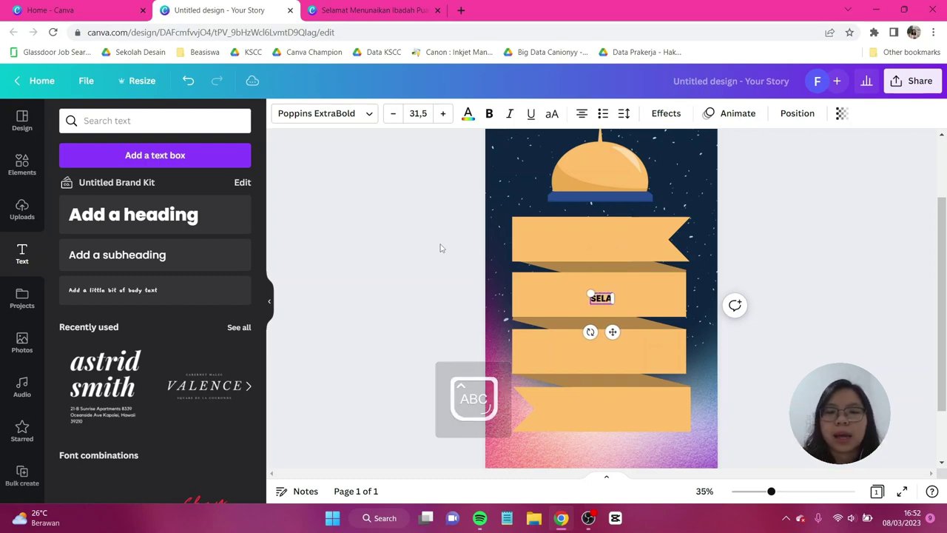
pyautogui.write('MAT')
# - Change the SELAMAT text's font to Feel Free Playful and its color to the document's dark navy
pyautogui.click(311, 115)
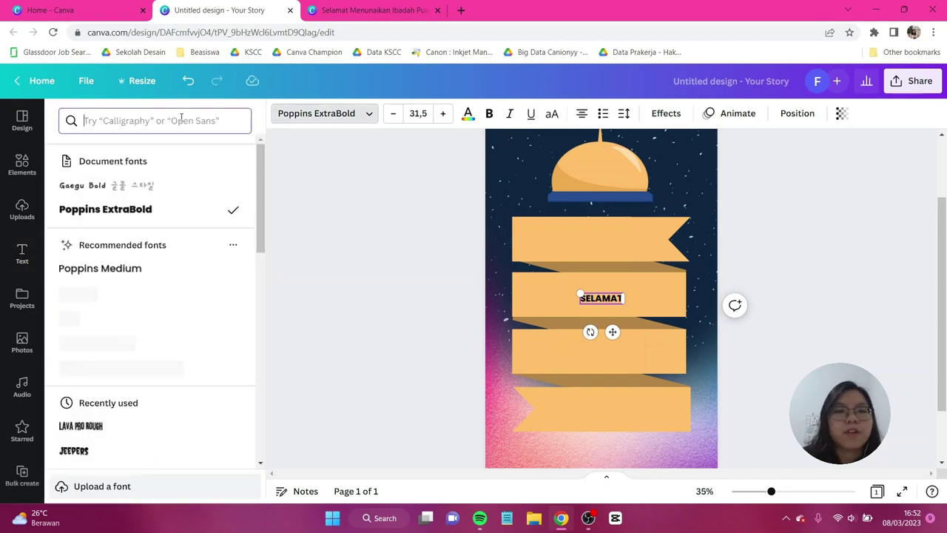
pyautogui.write('FEEL FREE')
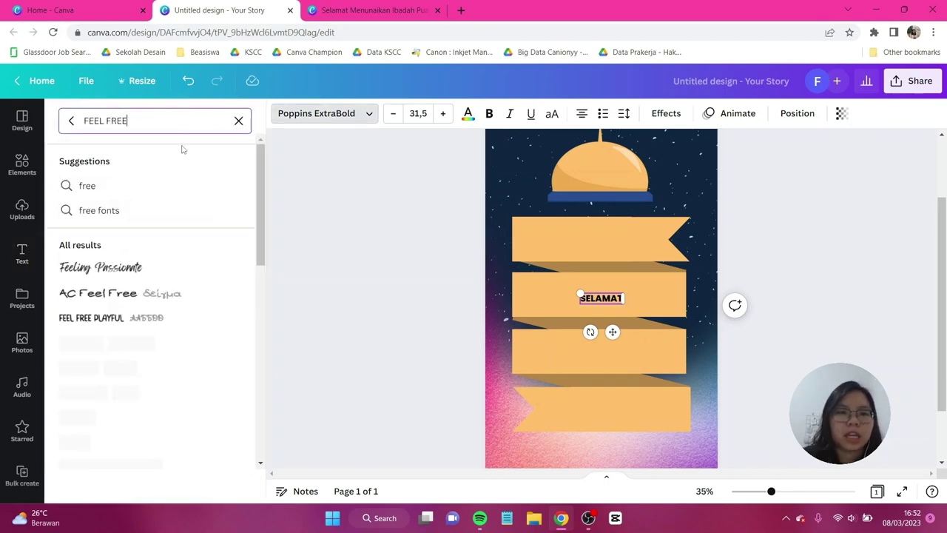
pyautogui.click(130, 318)
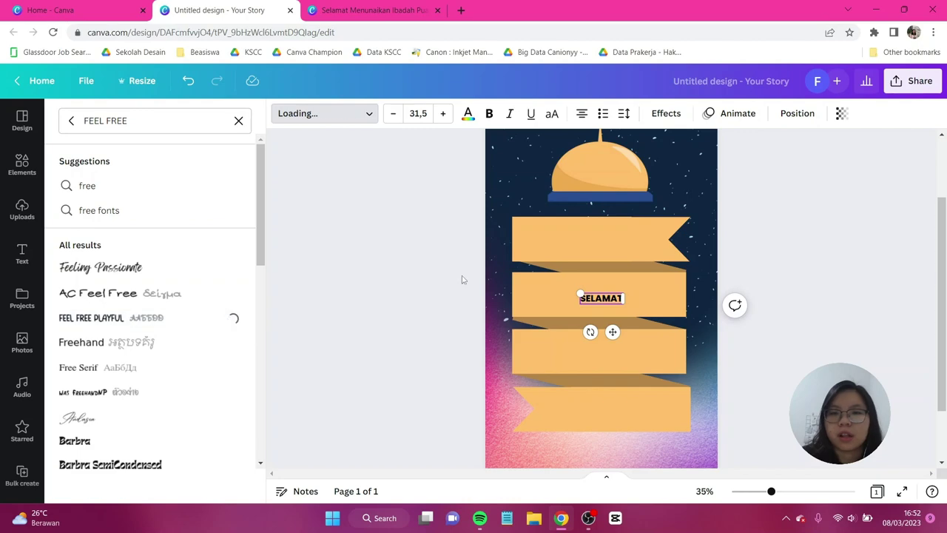
pyautogui.click(467, 113)
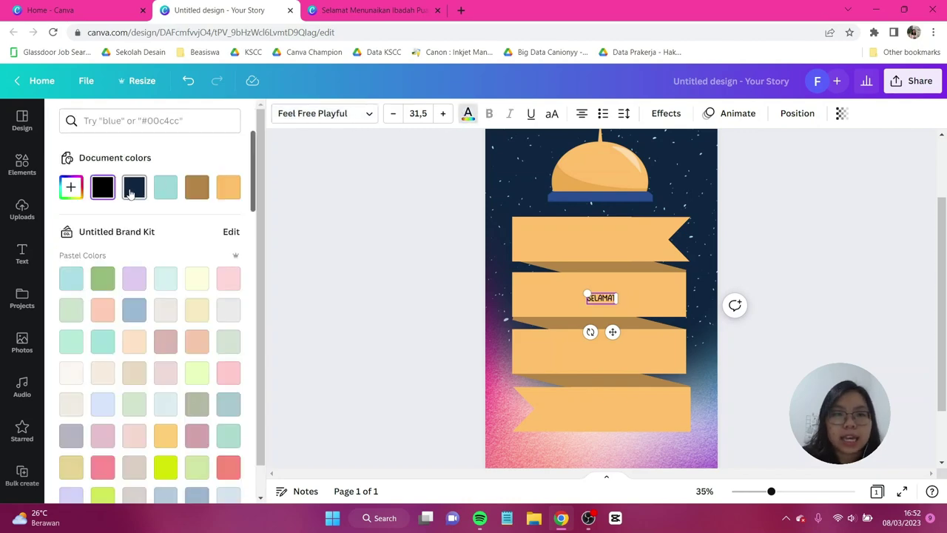
pyautogui.click(132, 189)
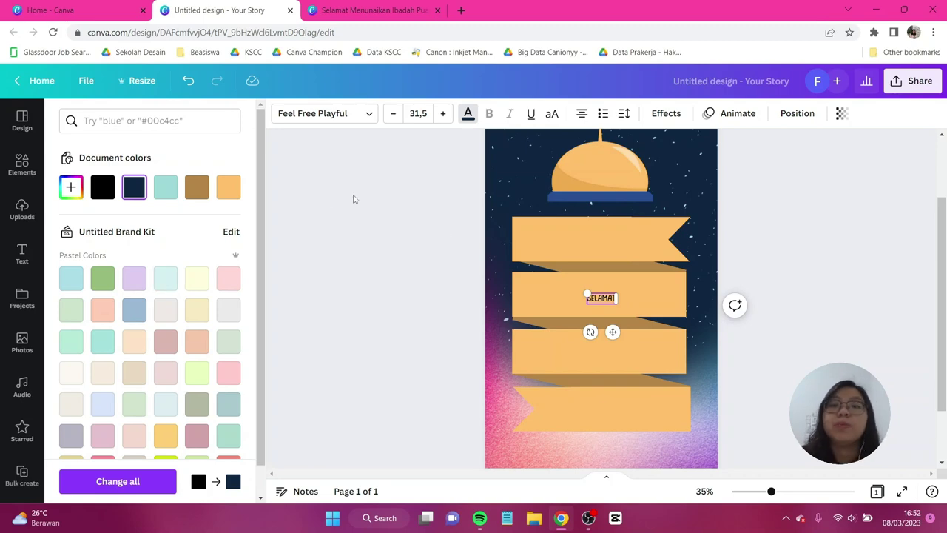
# - Enlarge the SELAMAT text to nearly fill the first ribbon bar and position it there
pyautogui.moveTo(614, 307); pyautogui.dragTo(744, 353)
pyautogui.moveTo(668, 321); pyautogui.dragTo(593, 242)
pyautogui.moveTo(668, 210); pyautogui.dragTo(656, 218)
pyautogui.moveTo(603, 266); pyautogui.dragTo(618, 266)
# - Duplicate the SELAMAT text, change the copy to MENUNAIKAN, and scale it down to fit centered on the second bar
pyautogui.hotkey('ctrl', 'd')
pyautogui.write('ME NU')
pyautogui.press('BackSpace')
pyautogui.press('BackSpace')
pyautogui.press('BackSpace')
pyautogui.write('NUNAIKAN')
pyautogui.moveTo(694, 330); pyautogui.dragTo(678, 317)
pyautogui.moveTo(601, 297); pyautogui.dragTo(613, 297)
# - Duplicate the text for the third bar, change it to IBADAH, and enlarge it to size 176
pyautogui.hotkey('ctrl', 'd')
pyautogui.write('IBADAH')
pyautogui.moveTo(632, 370); pyautogui.dragTo(668, 375)
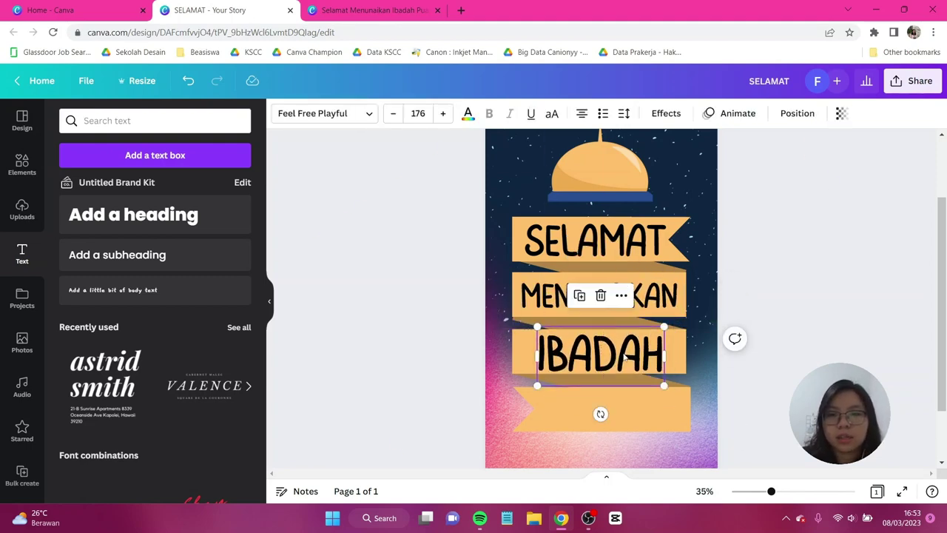
# - Duplicate the IBADAH text for the fourth bar and change the copy to PUASA
pyautogui.hotkey('ctrl', 'd')
pyautogui.write('PUASA')
pyautogui.click(808, 215)
pyautogui.scroll(-3, 808, 215)
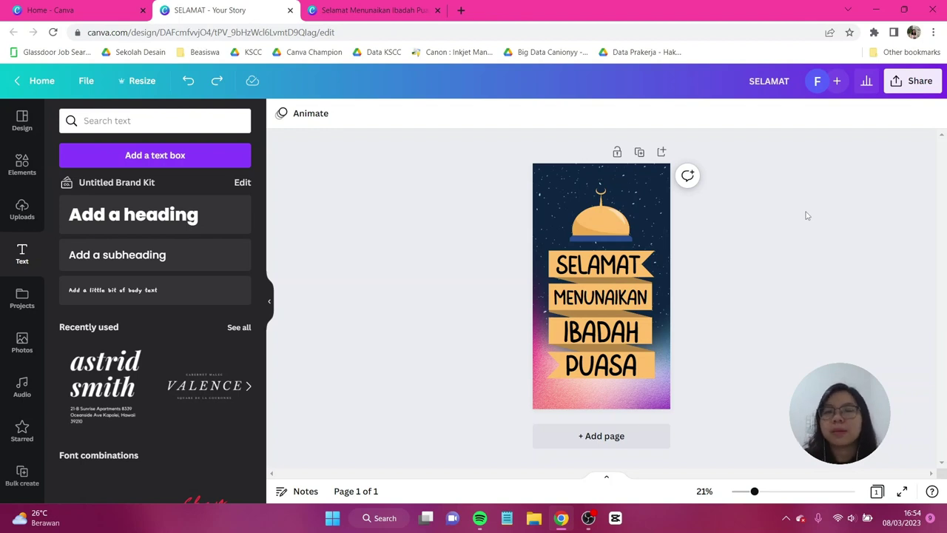
# - Group the gradient and starry background images and lock the group completely
pyautogui.click(575, 176)
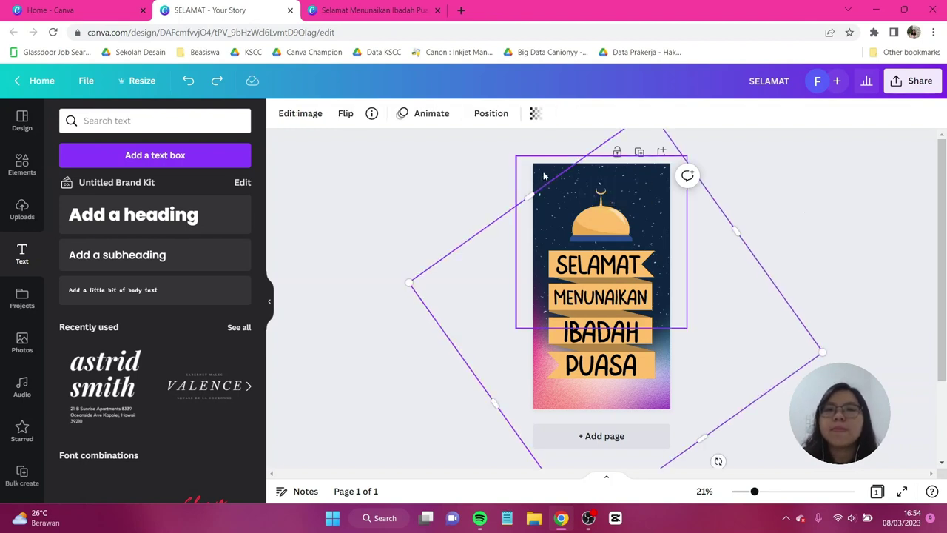
pyautogui.keyDown('shift'); pyautogui.click(544, 176); pyautogui.keyUp('shift')
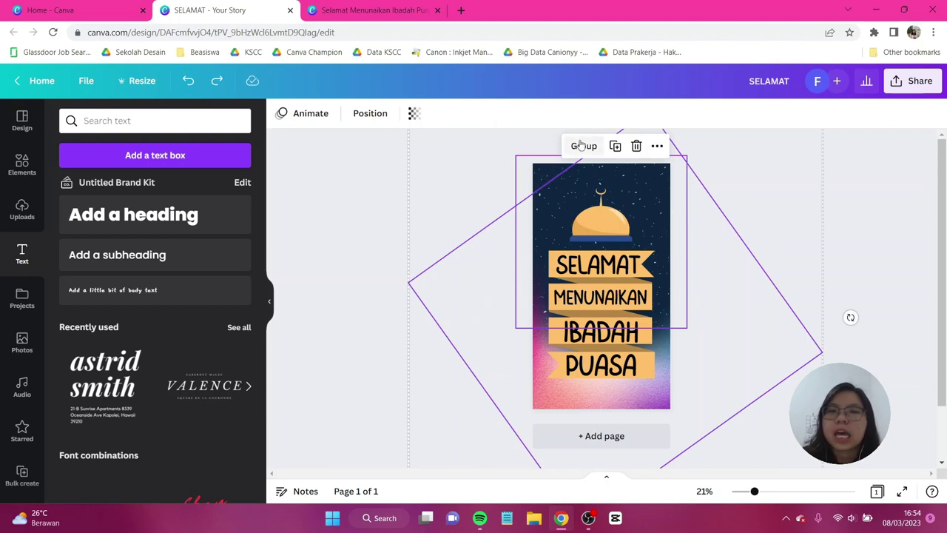
pyautogui.click(584, 147)
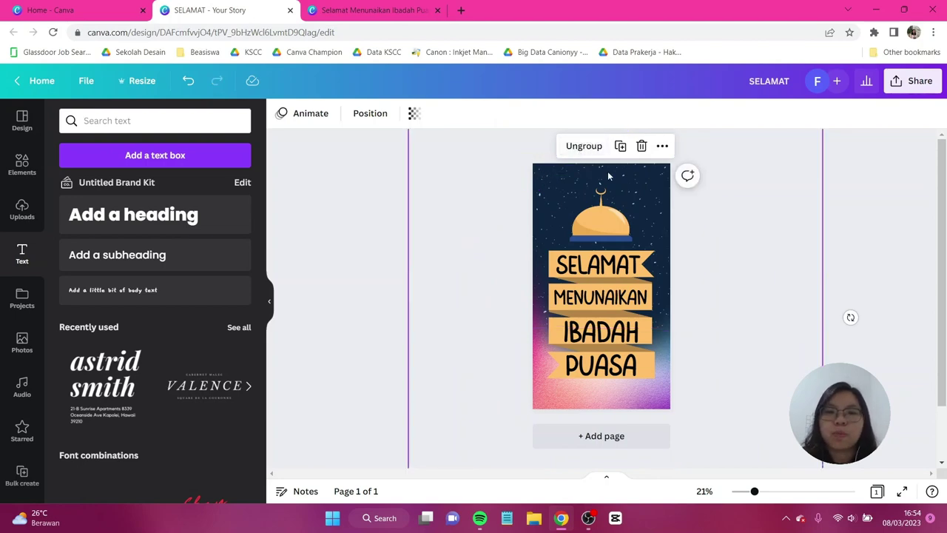
pyautogui.click(663, 148)
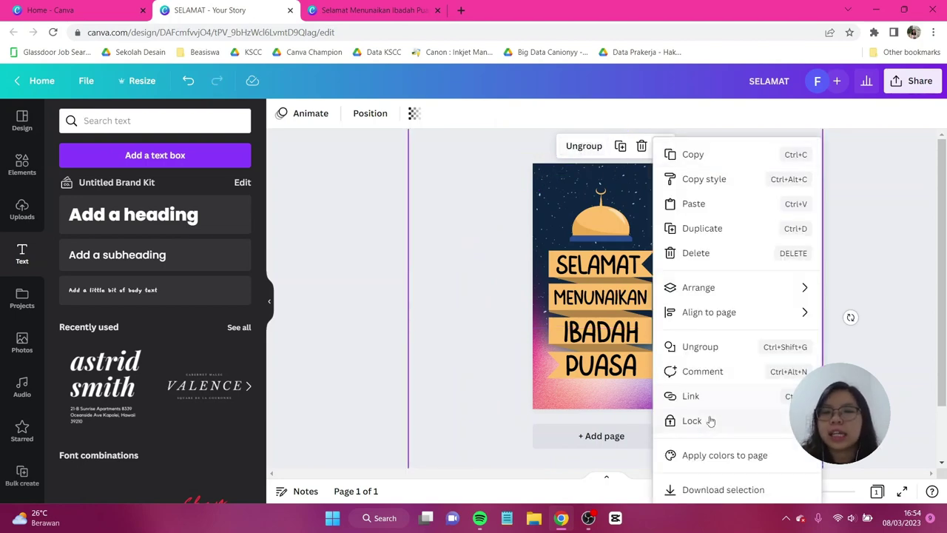
pyautogui.moveTo(709, 429)
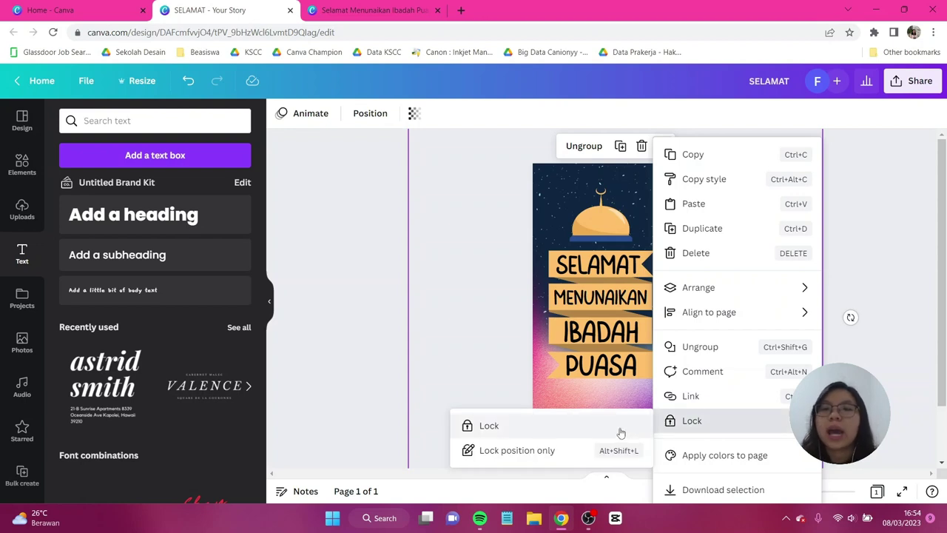
pyautogui.click(621, 434)
# - Scale down the dome, ribbon and all four text lines together and move them up, leaving room beneath the ribbon
pyautogui.moveTo(750, 397); pyautogui.dragTo(534, 194)
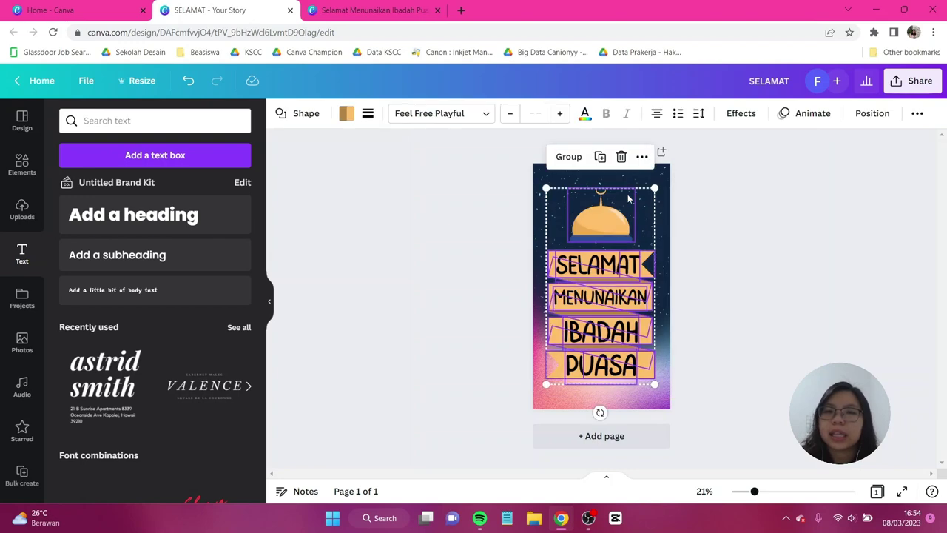
pyautogui.moveTo(654, 188); pyautogui.dragTo(644, 206)
pyautogui.moveTo(607, 234); pyautogui.dragTo(611, 210)
pyautogui.click(745, 254)
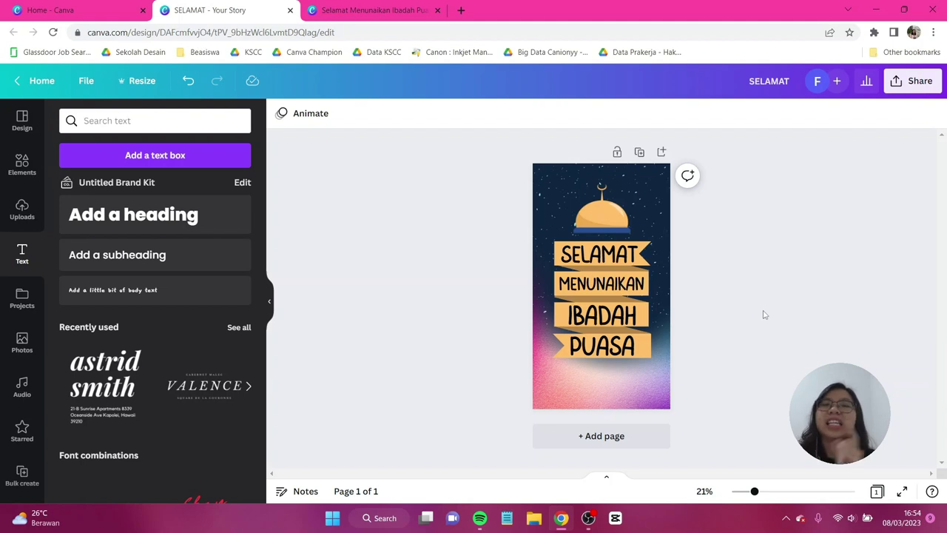
# - Place a copy of the dome image below the ribbon and recrop it to show only the blue mosque building
pyautogui.click(616, 213)
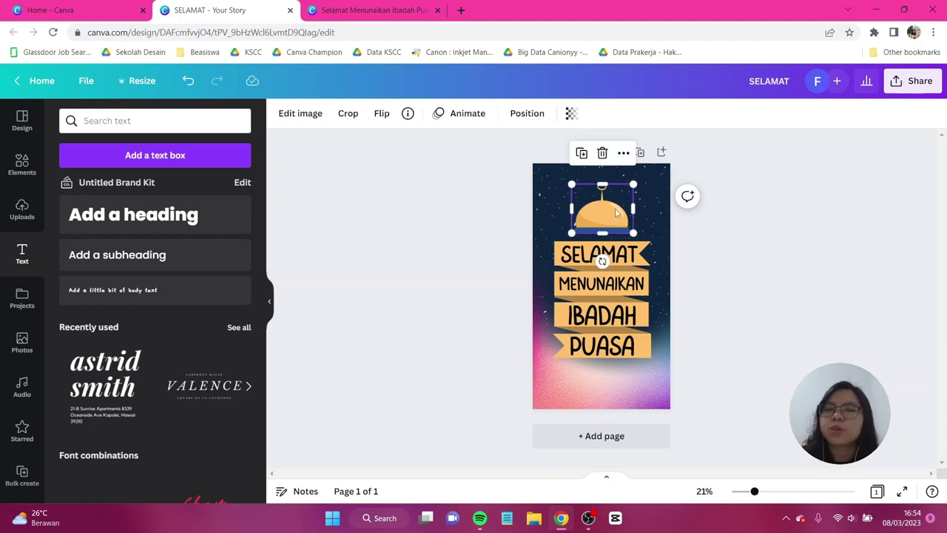
pyautogui.moveTo(617, 212); pyautogui.dragTo(614, 379)
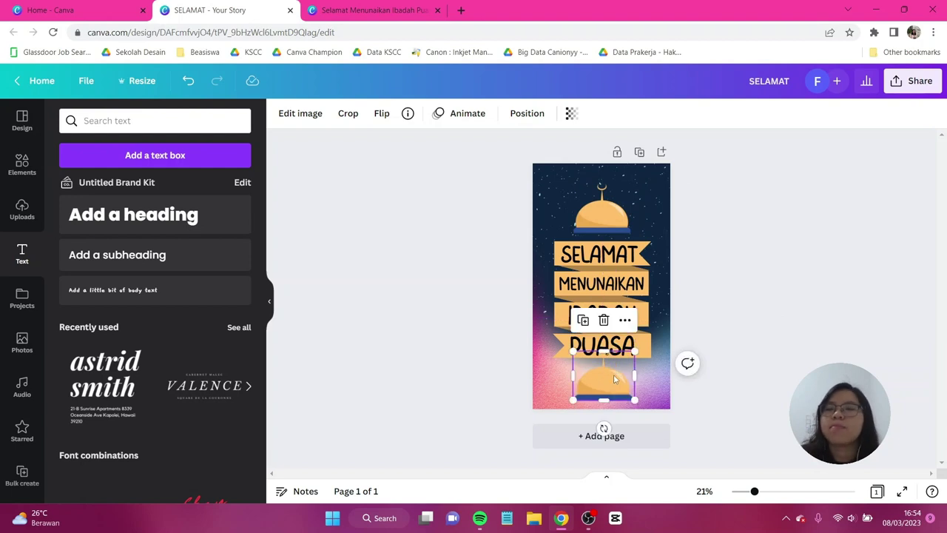
pyautogui.doubleClick(615, 379)
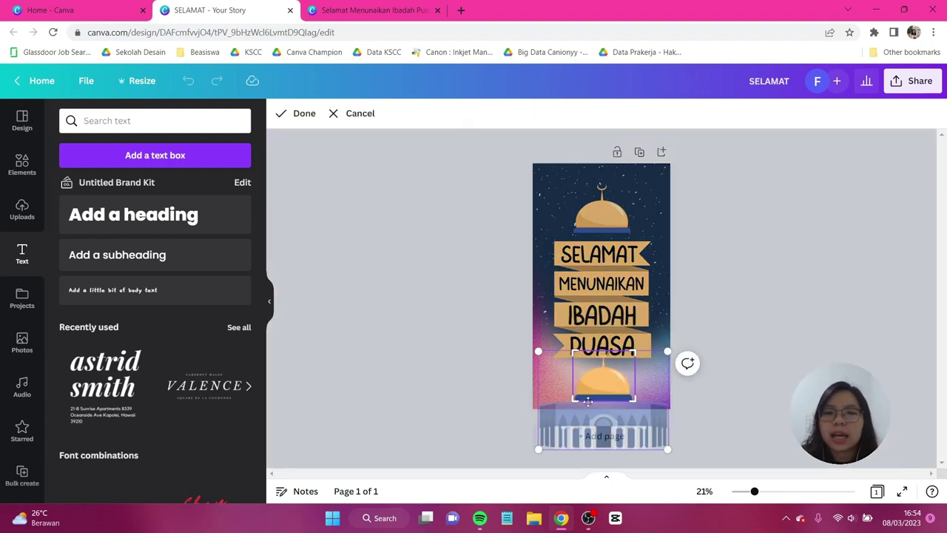
pyautogui.moveTo(572, 400); pyautogui.dragTo(510, 463)
pyautogui.moveTo(635, 439); pyautogui.dragTo(677, 450)
pyautogui.moveTo(665, 345); pyautogui.dragTo(667, 403)
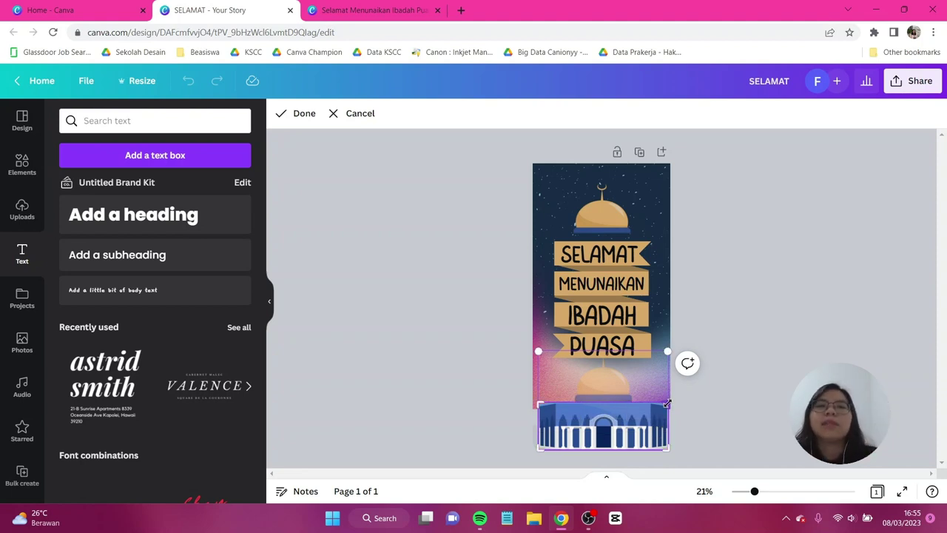
pyautogui.click(296, 116)
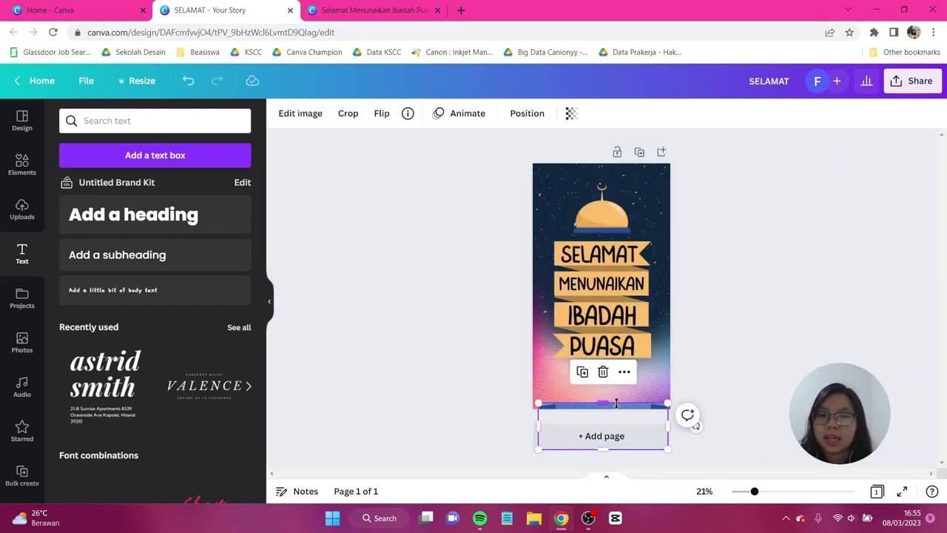
# - Shrink and center the mosque building directly beneath the PUASA bar, and lower the dome onto the top bar
pyautogui.moveTo(635, 417); pyautogui.dragTo(626, 377)
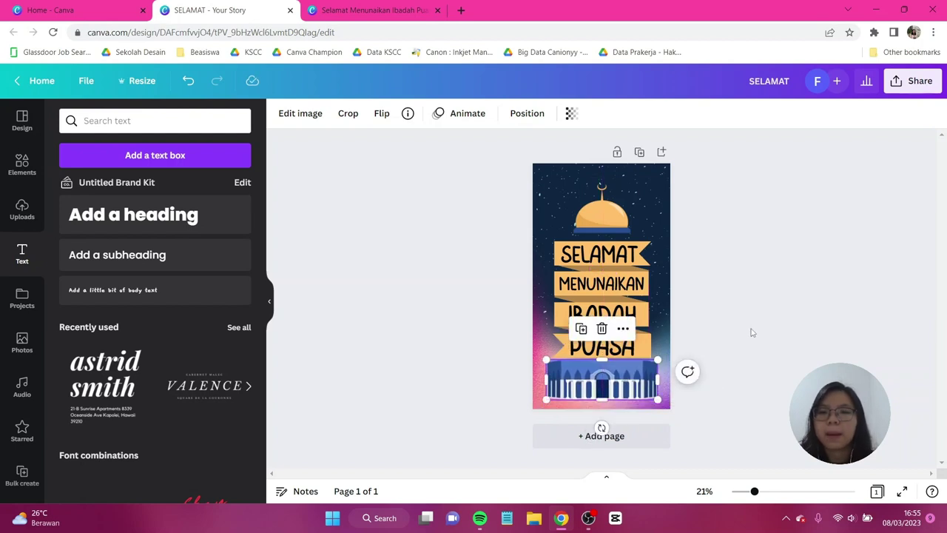
pyautogui.click(753, 332)
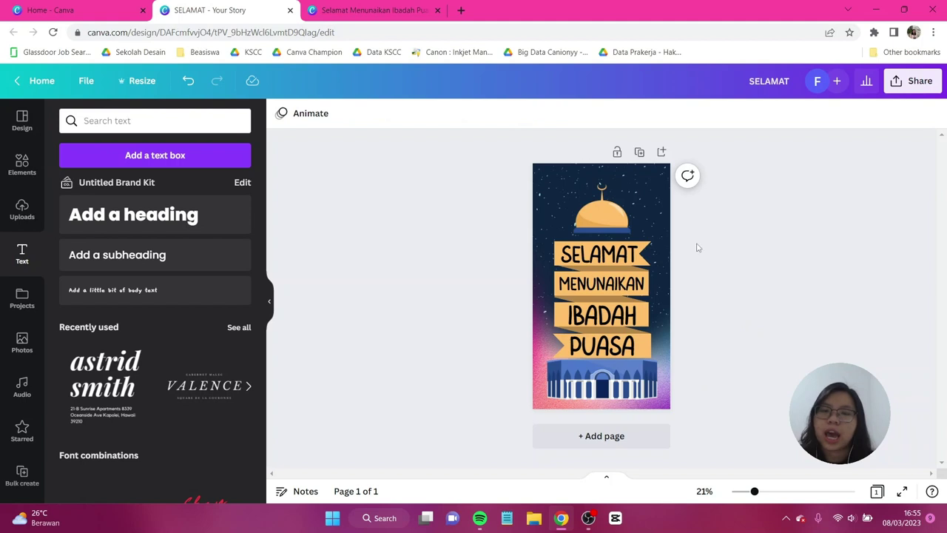
pyautogui.click(620, 216)
pyautogui.moveTo(620, 216); pyautogui.dragTo(620, 225)
pyautogui.click(747, 291)
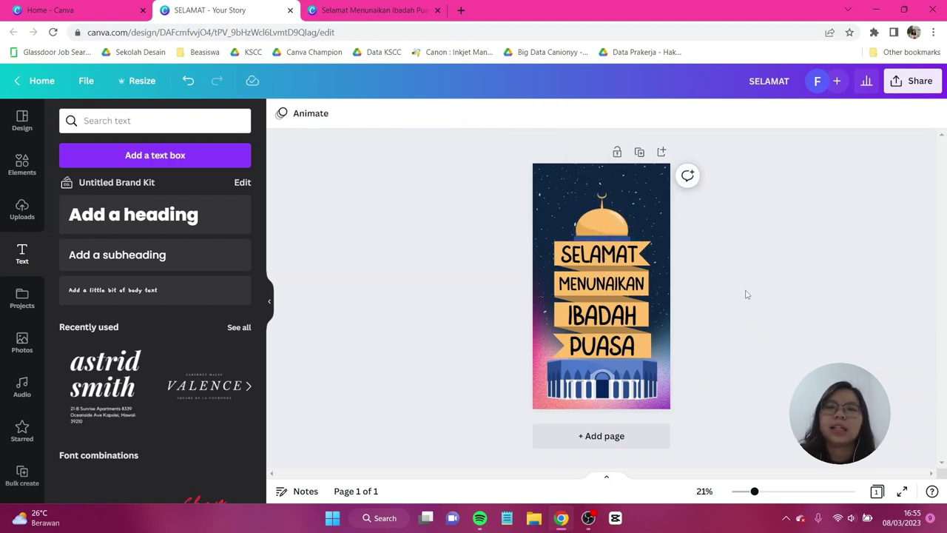
# - Move the dome, ribbon, text and mosque building up together to center the artwork vertically on the page
pyautogui.moveTo(476, 185); pyautogui.dragTo(678, 409)
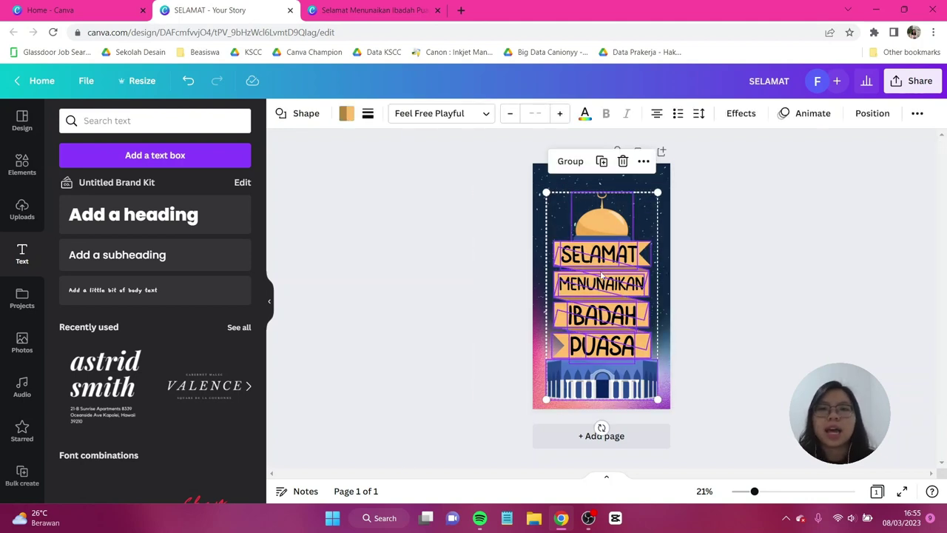
pyautogui.moveTo(602, 282)
pyautogui.mouseDown()
pyautogui.moveTo(601, 267)
pyautogui.moveTo(603, 275)
pyautogui.mouseUp()
pyautogui.click(733, 311)
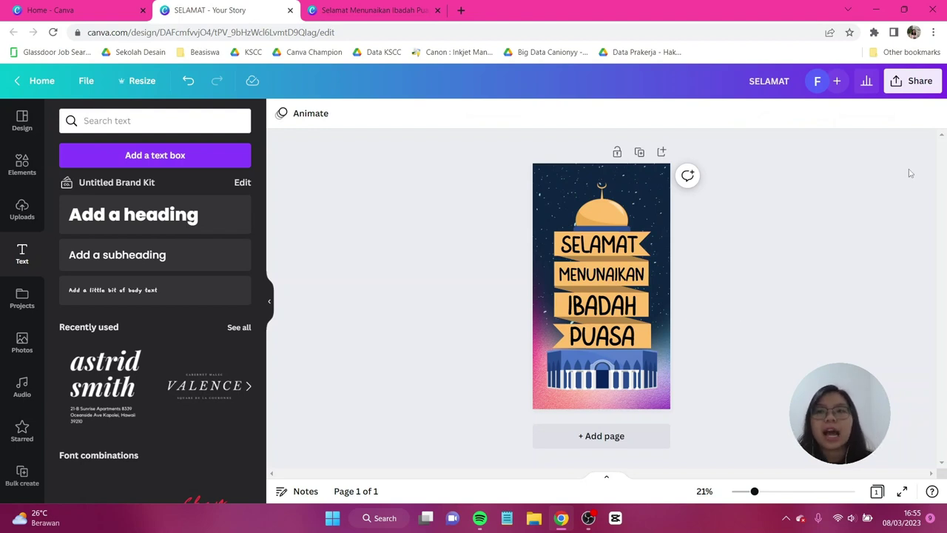
# - Try a PNG download size of 3 (3,240 × 5,760 px) in the download settings and close them
pyautogui.click(915, 83)
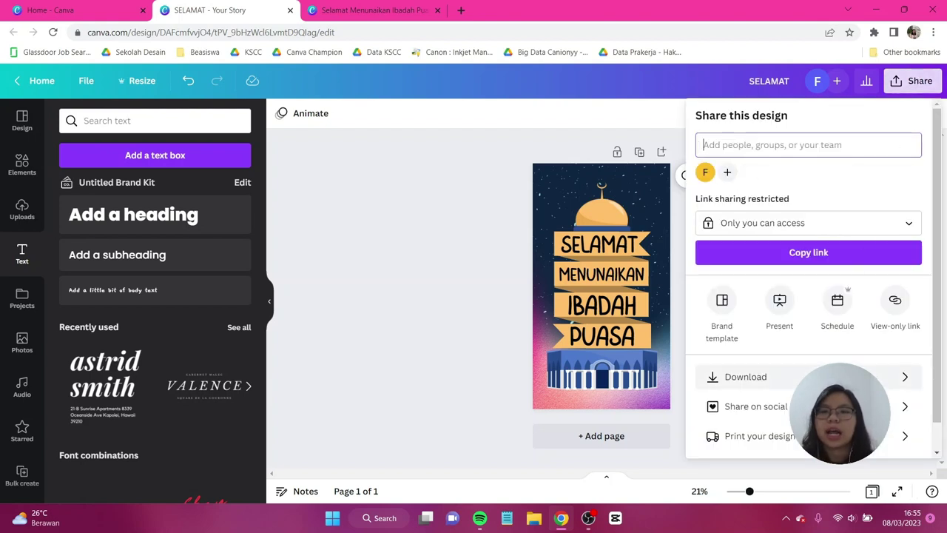
pyautogui.click(811, 377)
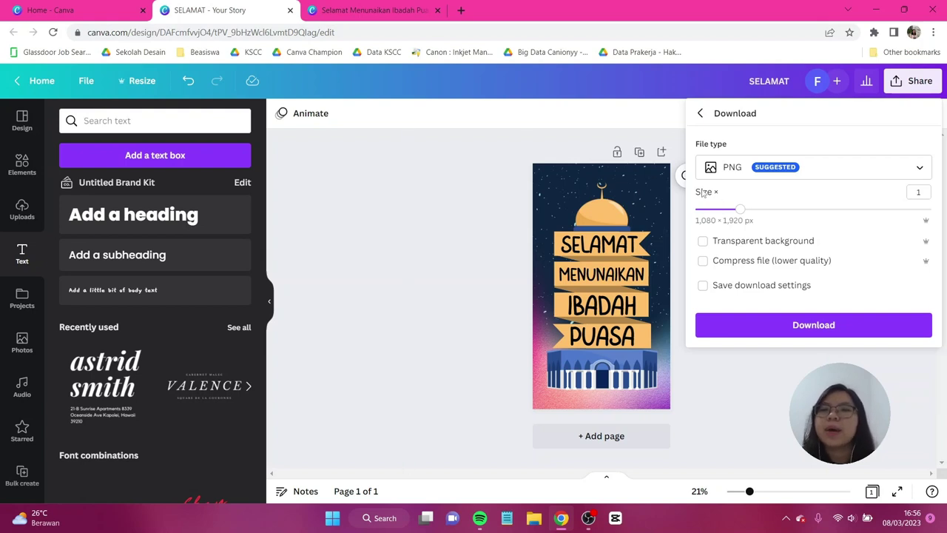
pyautogui.moveTo(740, 209); pyautogui.dragTo(922, 214)
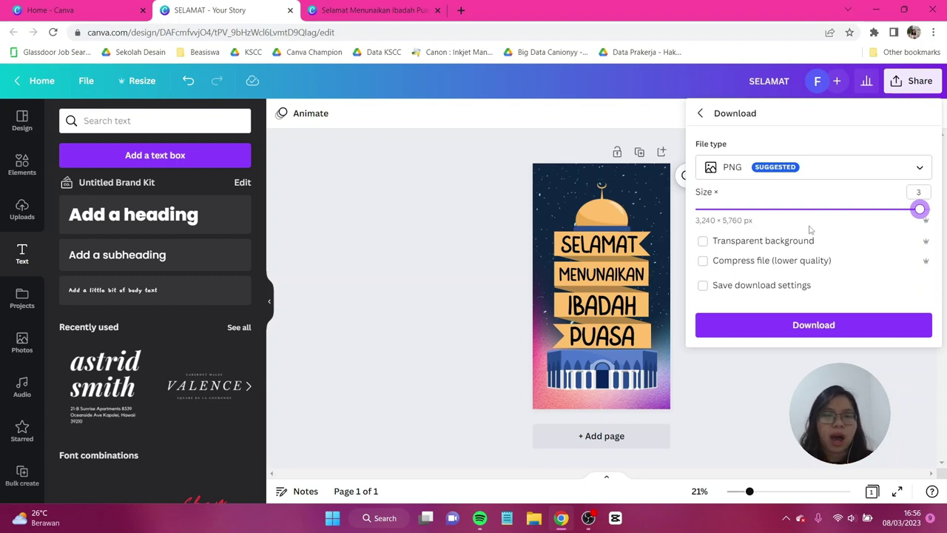
pyautogui.click(746, 406)
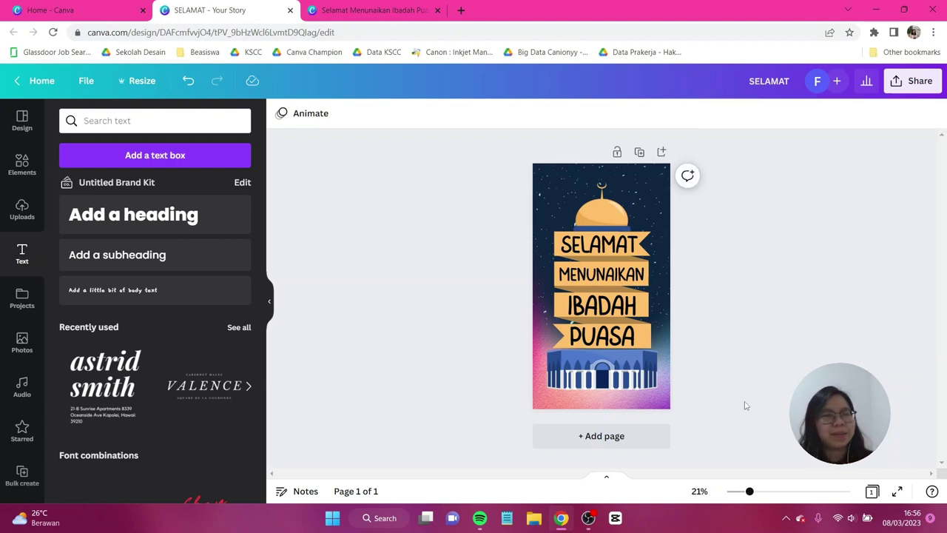